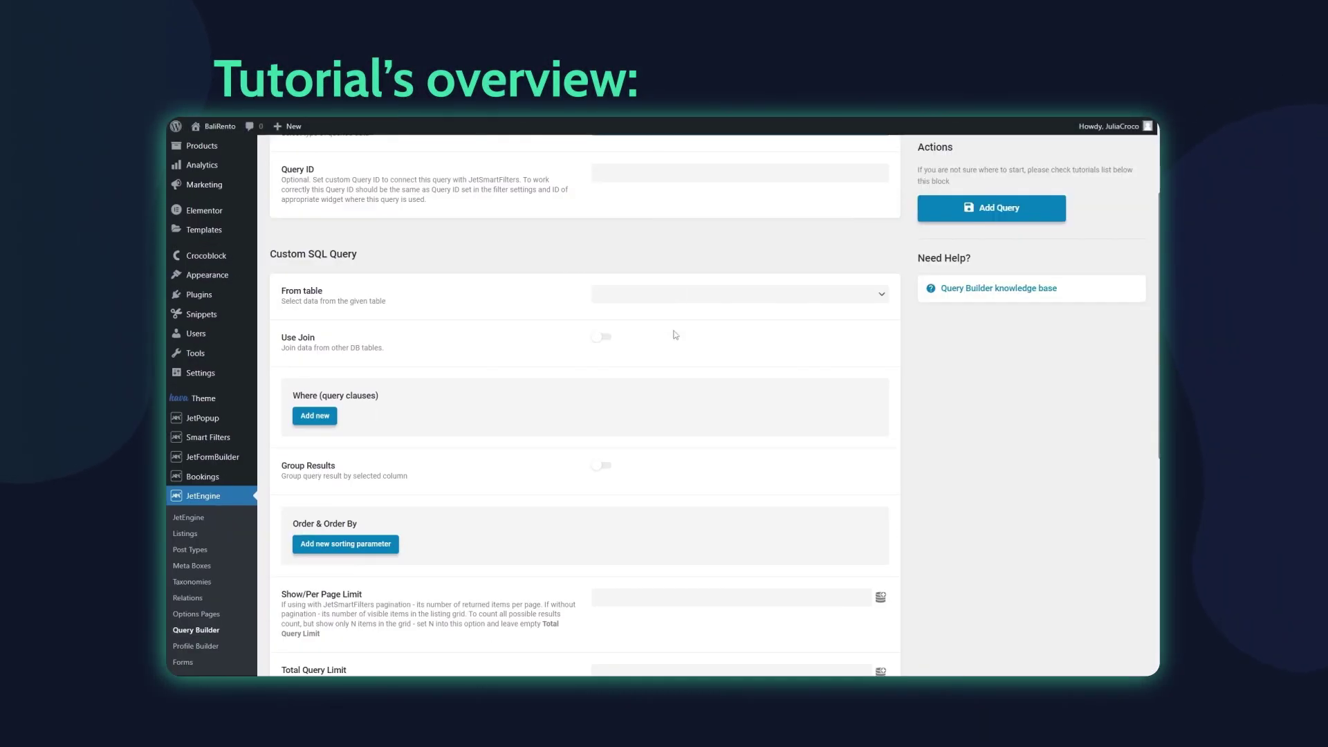
- Preview the SQL query from terms with an Inner Join to term_taxonomy on term_id
click(740, 294)
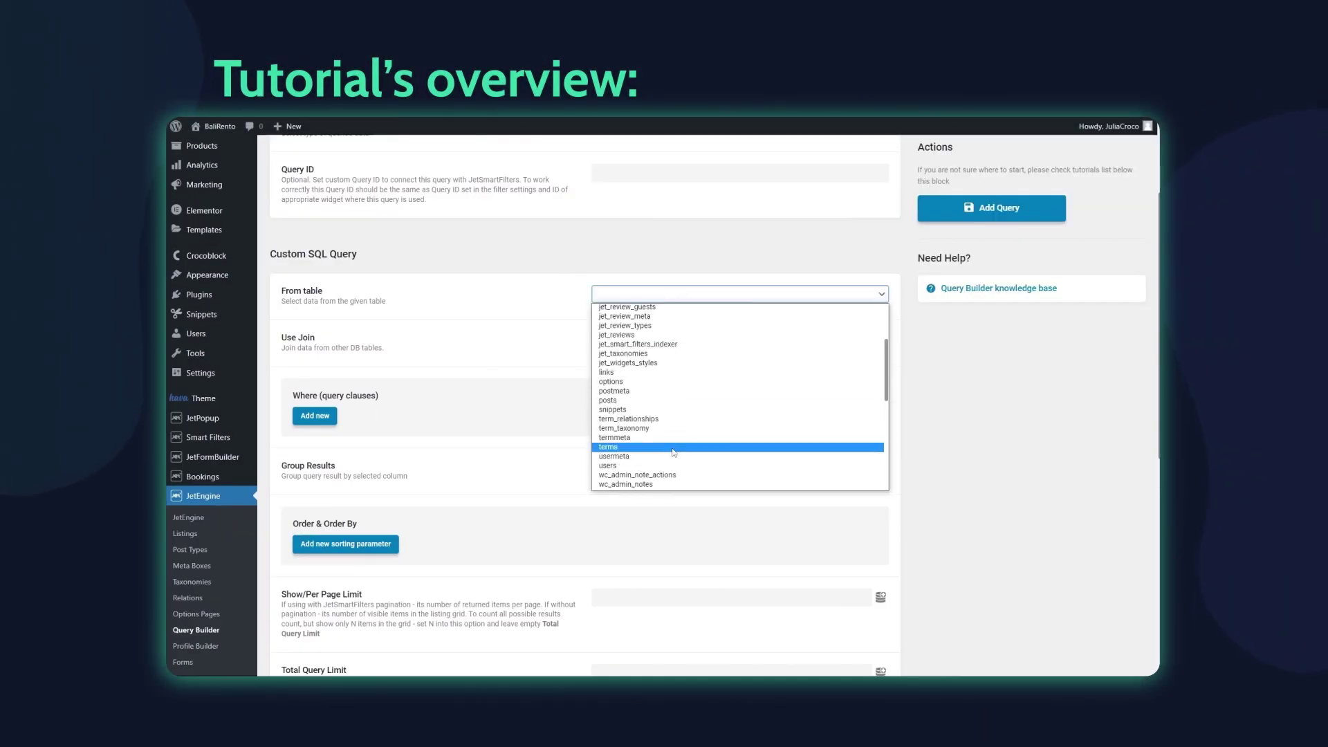
click(760, 448)
click(601, 337)
click(314, 430)
scroll(391, 439, down, 2)
click(726, 318)
click(847, 338)
click(726, 366)
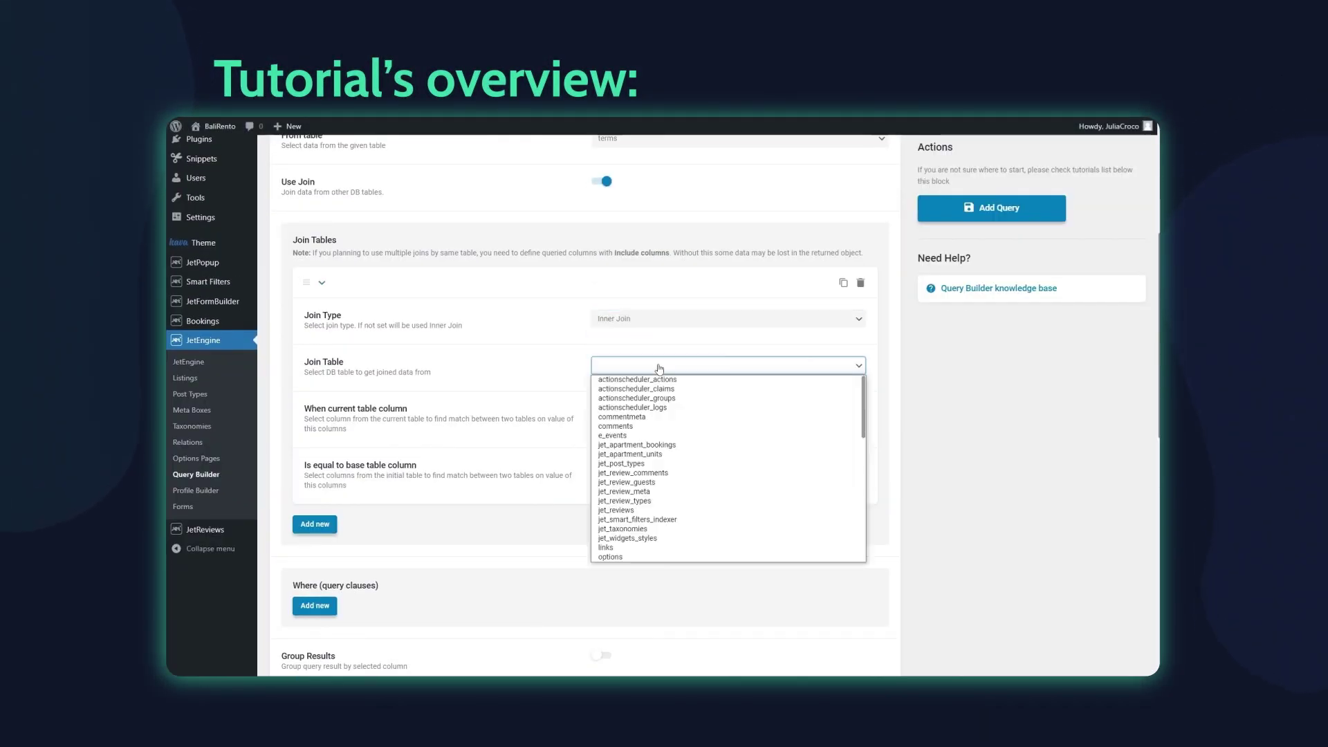
click(692, 533)
click(726, 412)
click(669, 470)
click(669, 484)
scroll(584, 415, down, 4)
- Preview adding a terms.name Like clause and choosing an included column
click(315, 346)
click(727, 388)
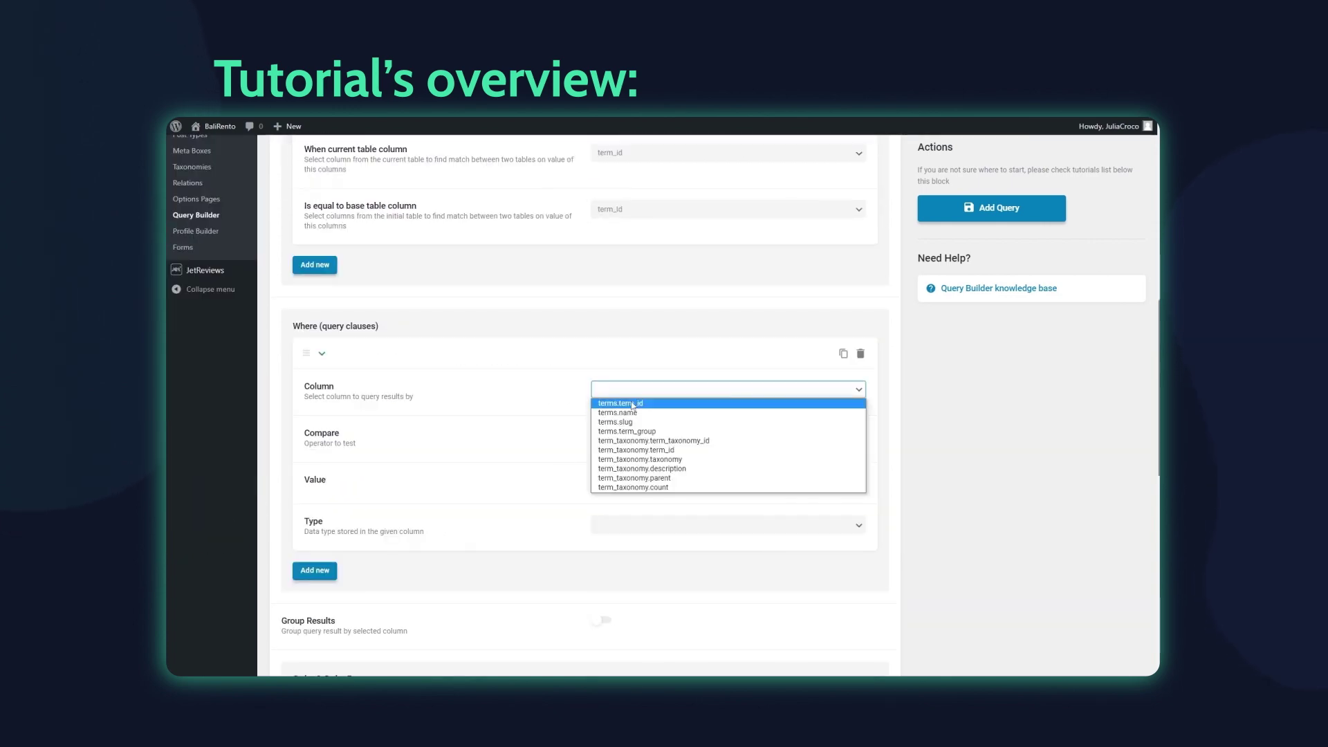
click(622, 410)
click(726, 436)
click(623, 501)
click(648, 482)
scroll(648, 480, down, 10)
click(681, 350)
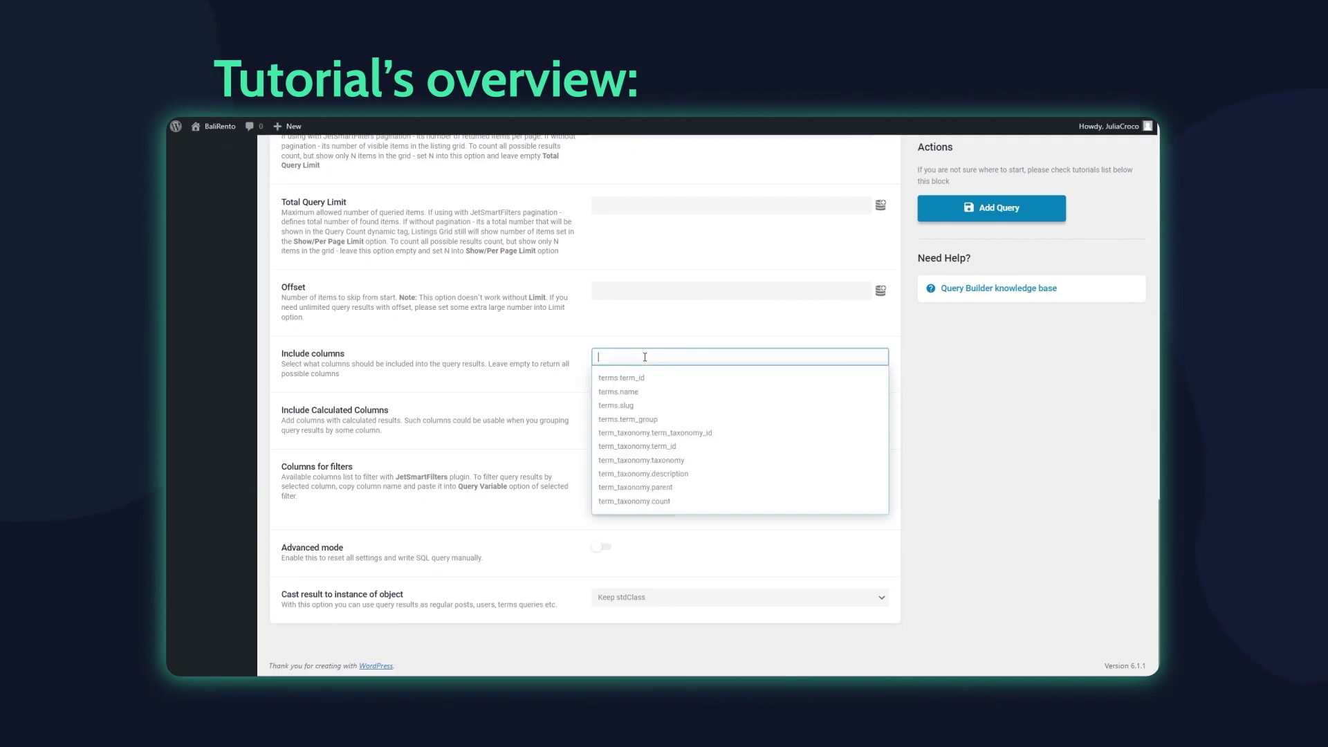
click(664, 387)
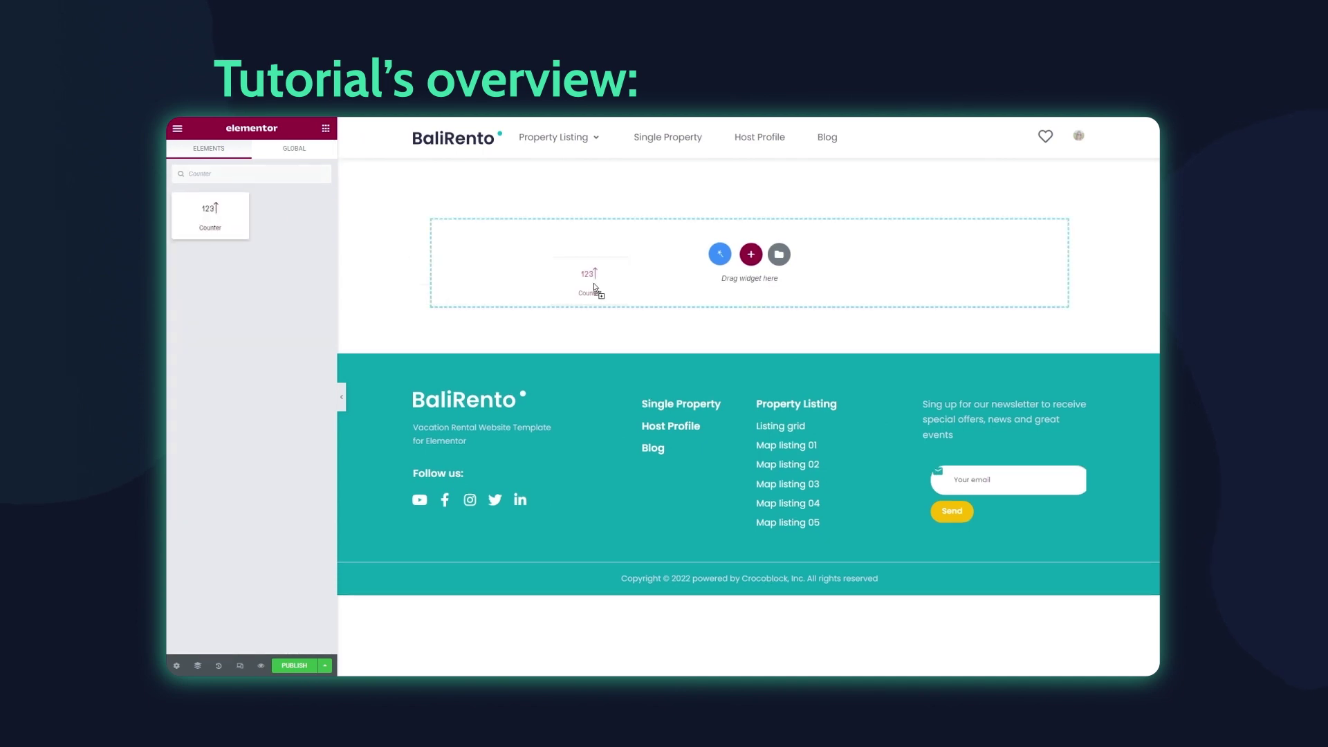
- Preview a Counter titled 'Posts about vacation rentals' using term_taxonomy.count, with term value 'vacation'
drag(593, 293, 504, 305)
click(318, 241)
click(214, 381)
click(356, 291)
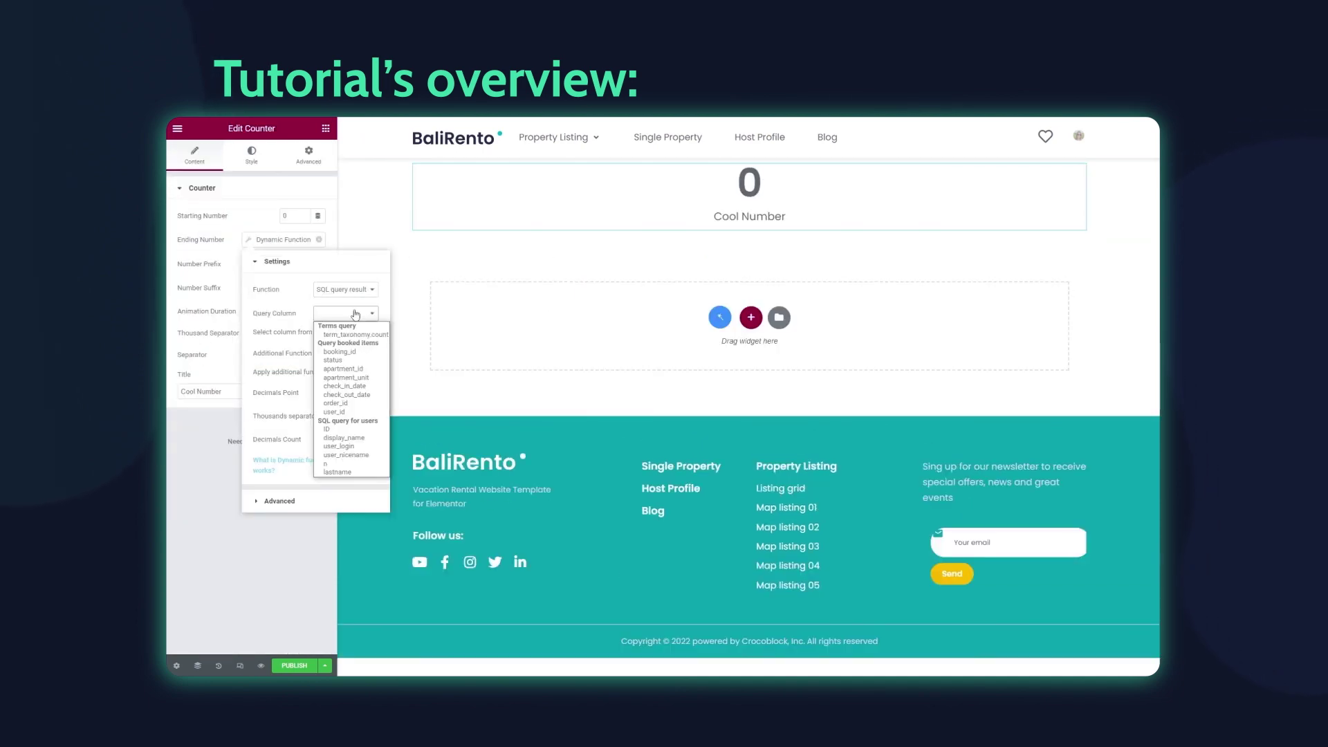
click(357, 315)
triple_click(184, 390)
text(Posts about vacation rentals)
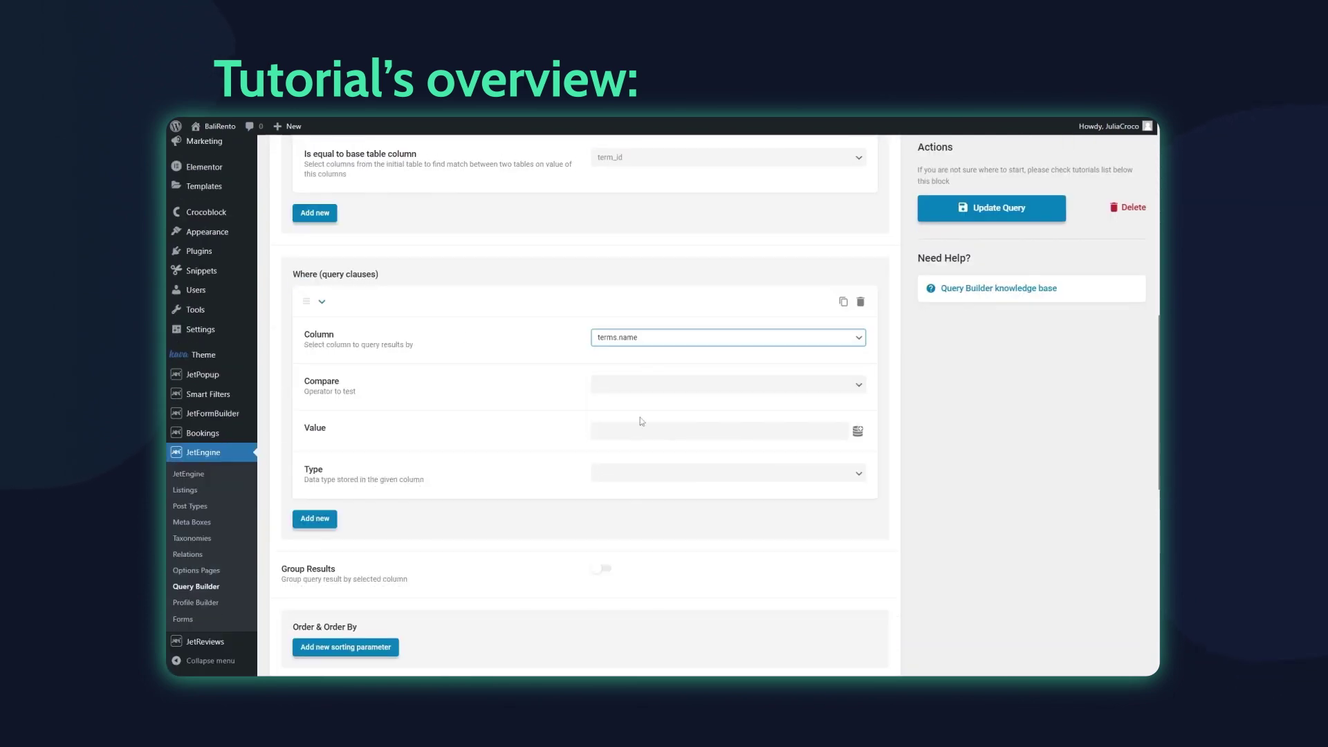
text(vacation)
click(978, 210)
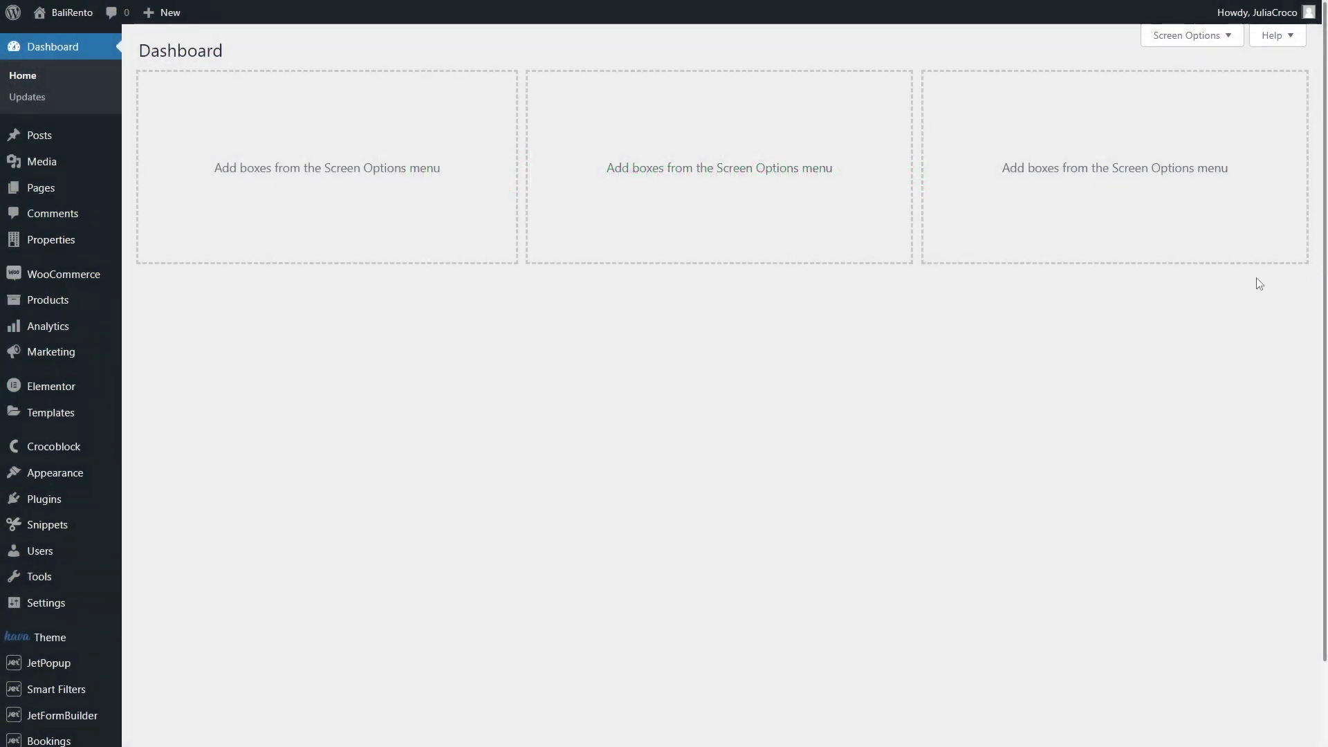
- Check post counts under Posts > Categories, then go to JetEngine's Query Builder list
mouse_move(56, 136)
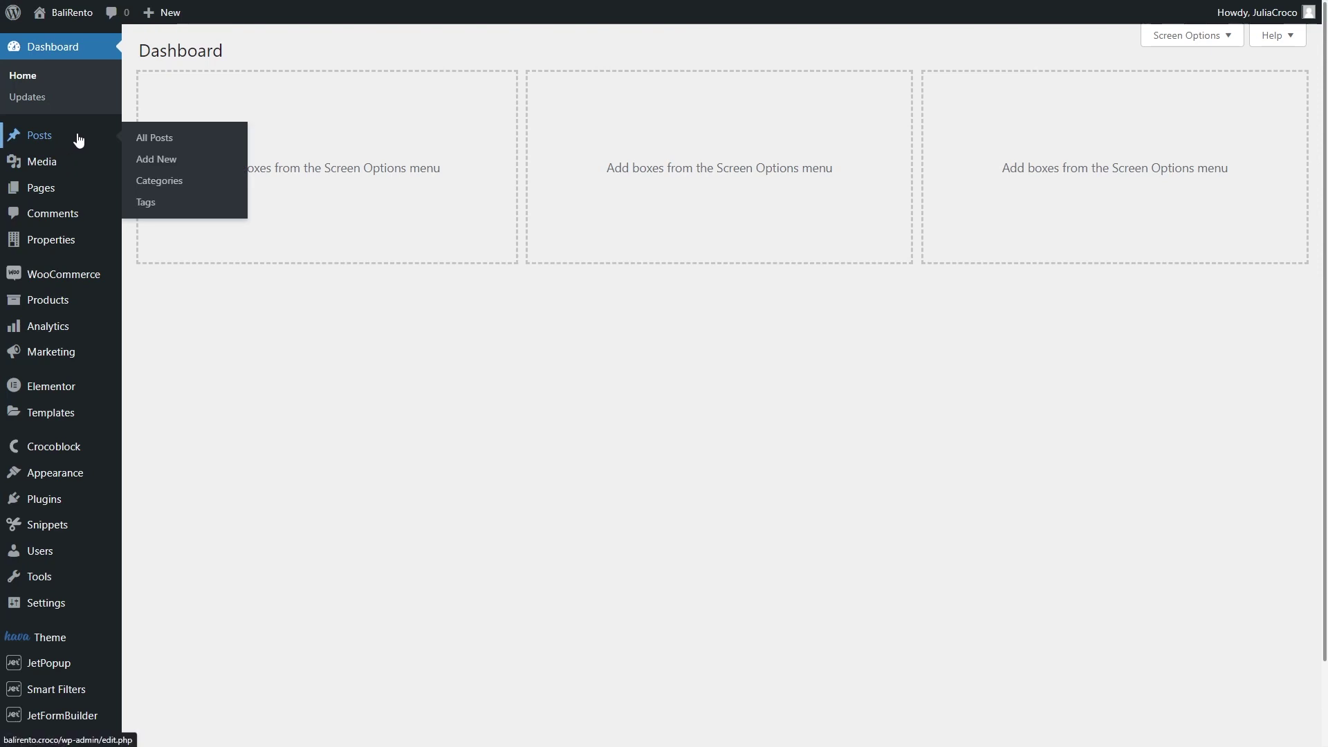
click(205, 181)
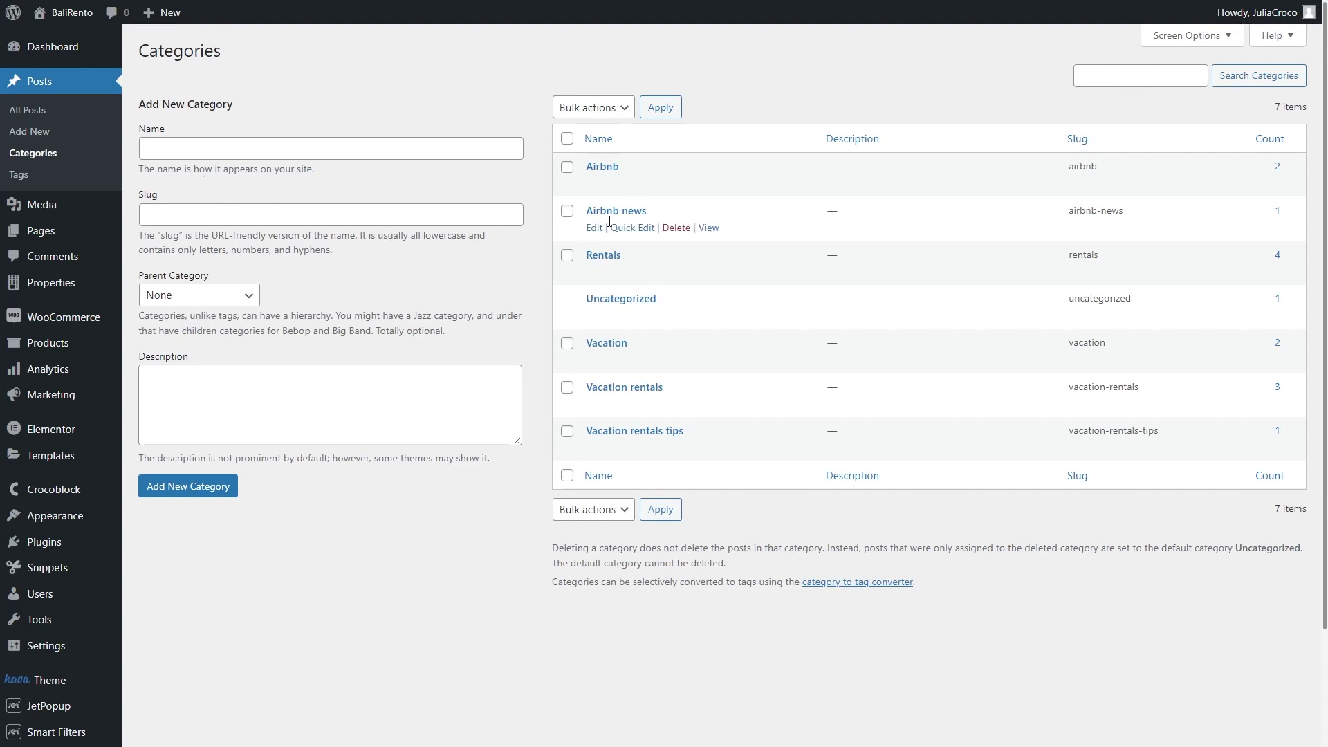
mouse_move(780, 212)
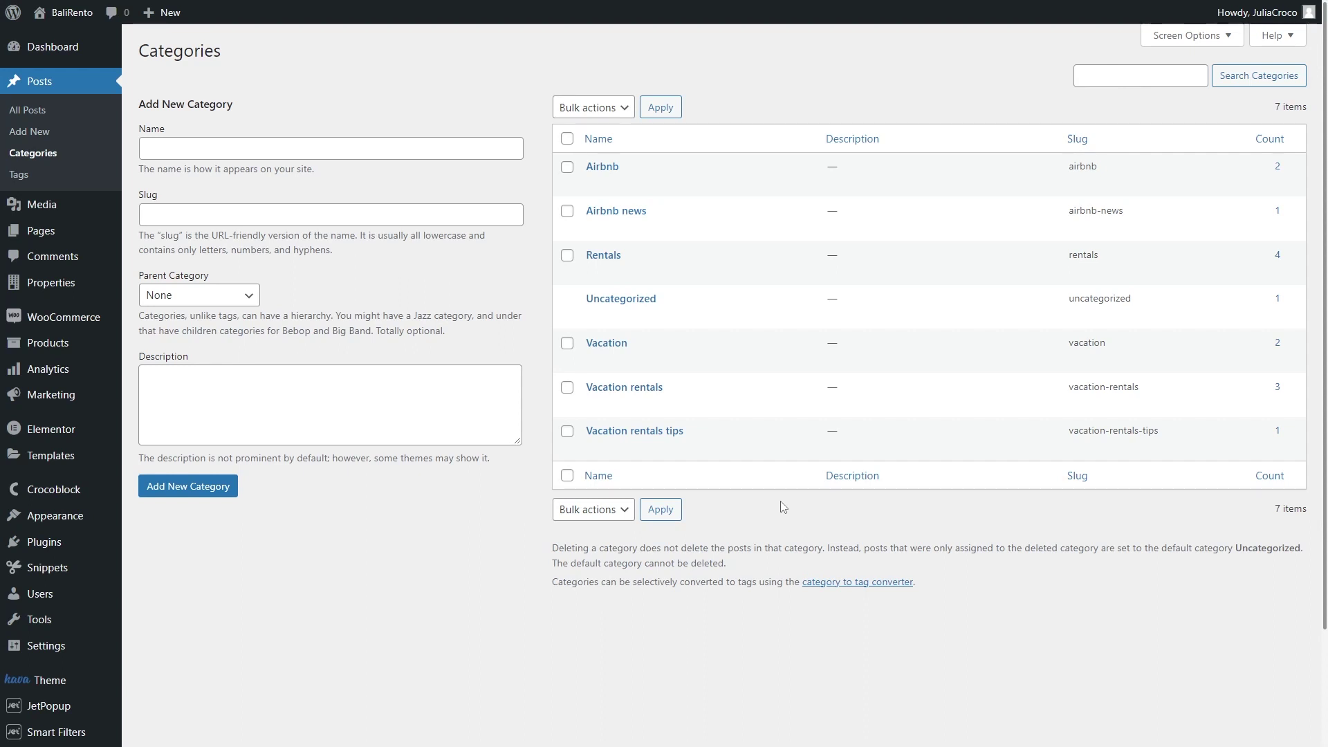
scroll(782, 505, down, 2)
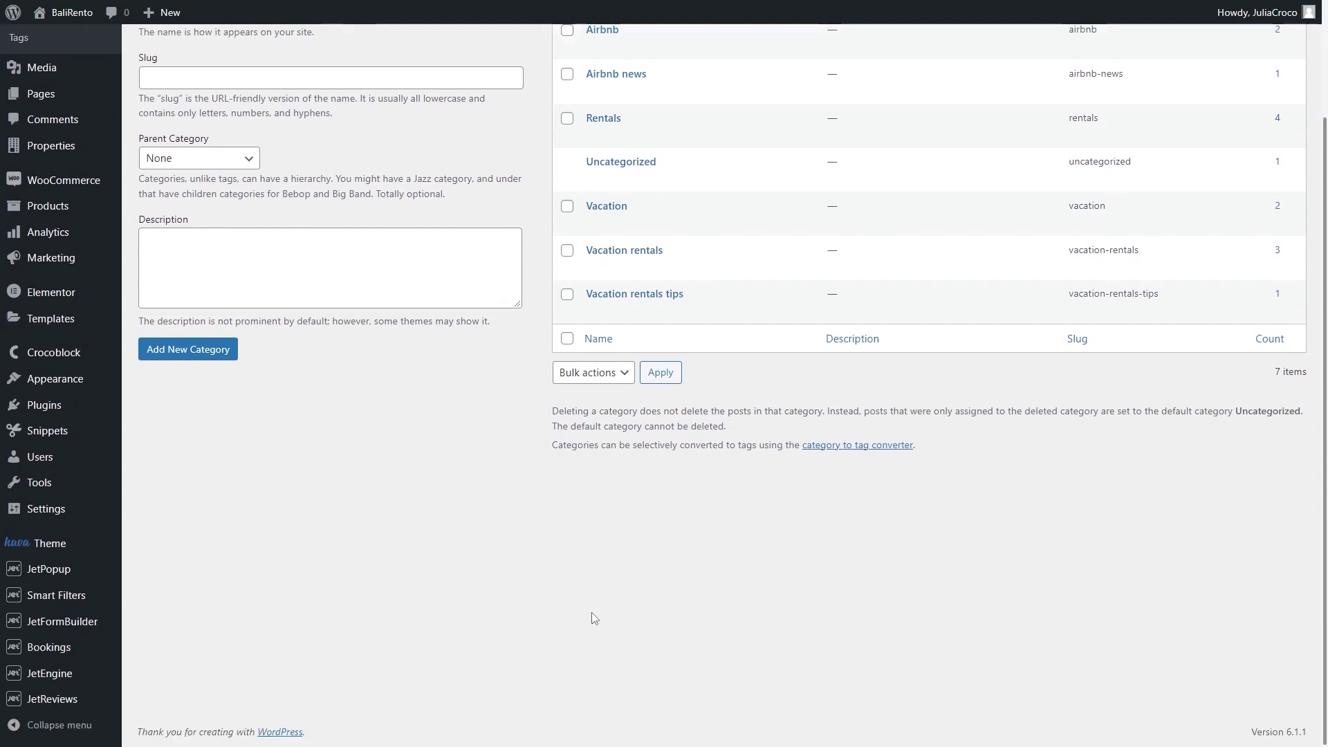
mouse_move(77, 675)
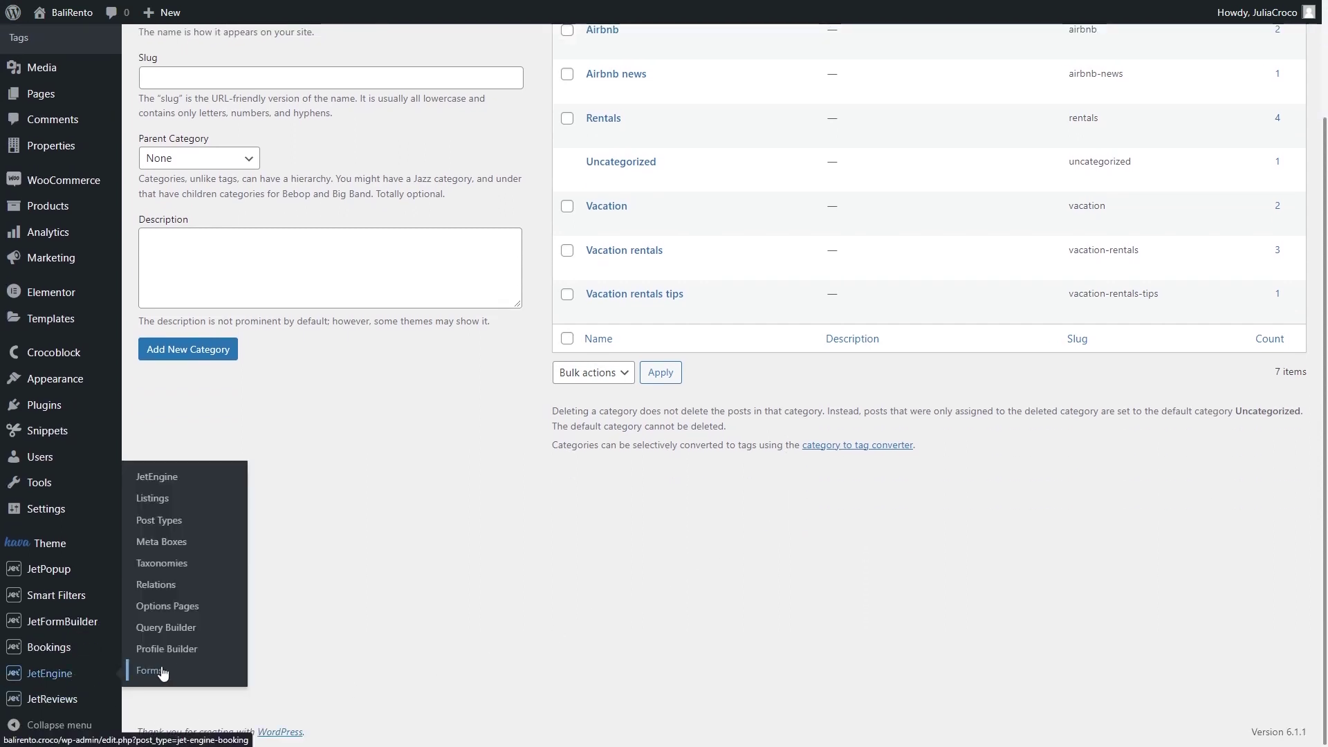
click(207, 628)
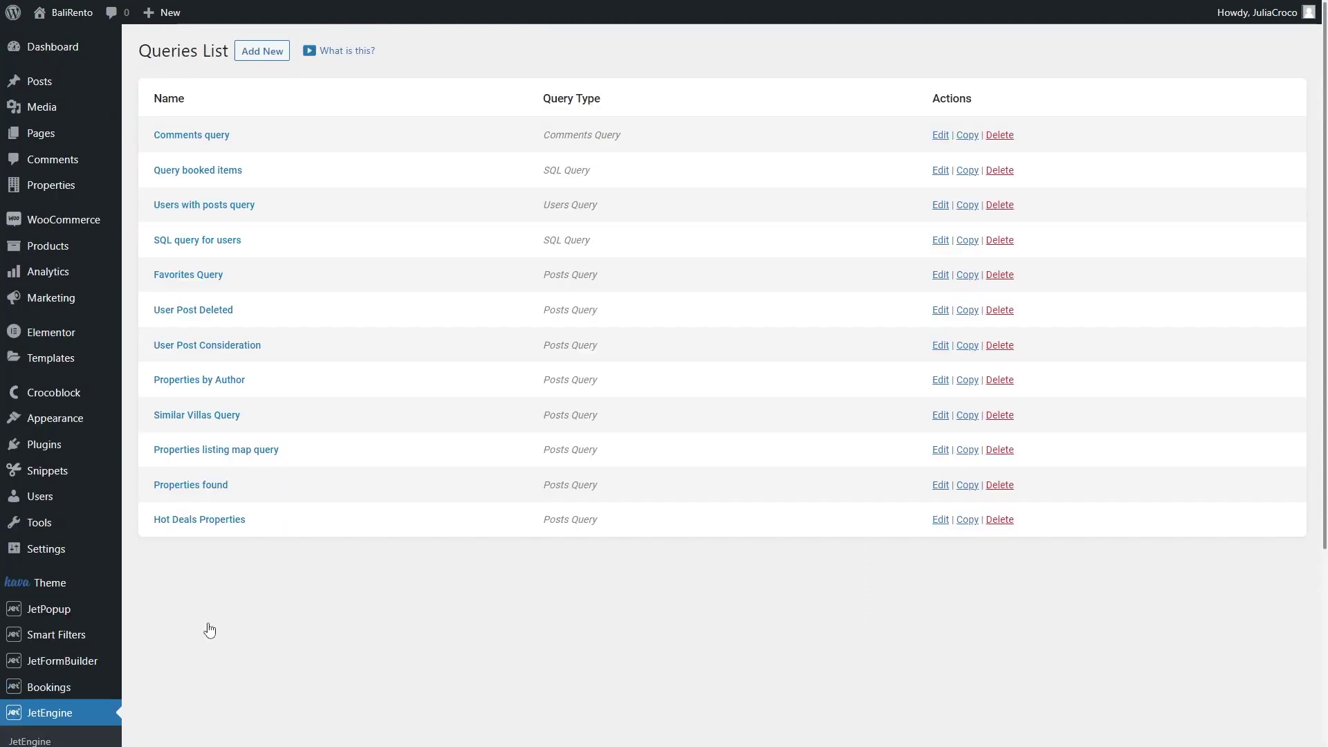
- Add a new query named 'Terms query' with Query Type set to SQL Query
click(253, 54)
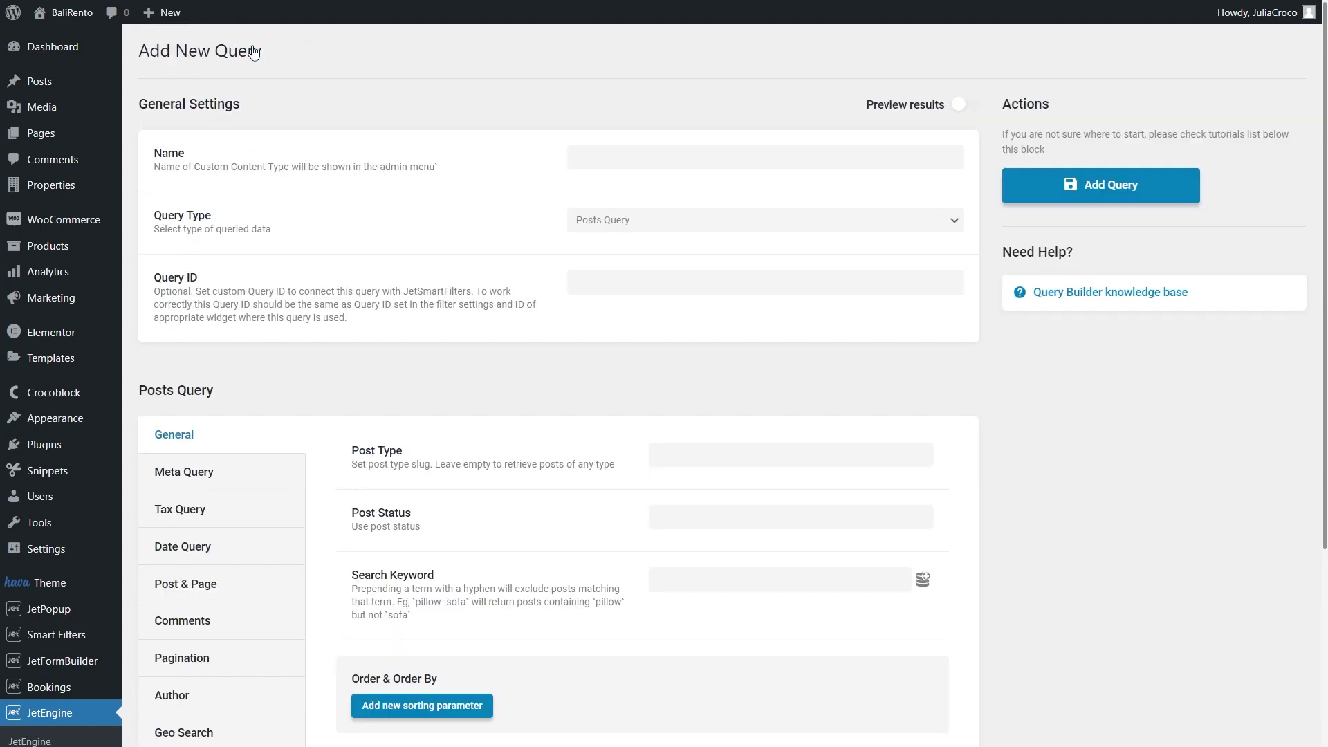
click(594, 161)
text(T)
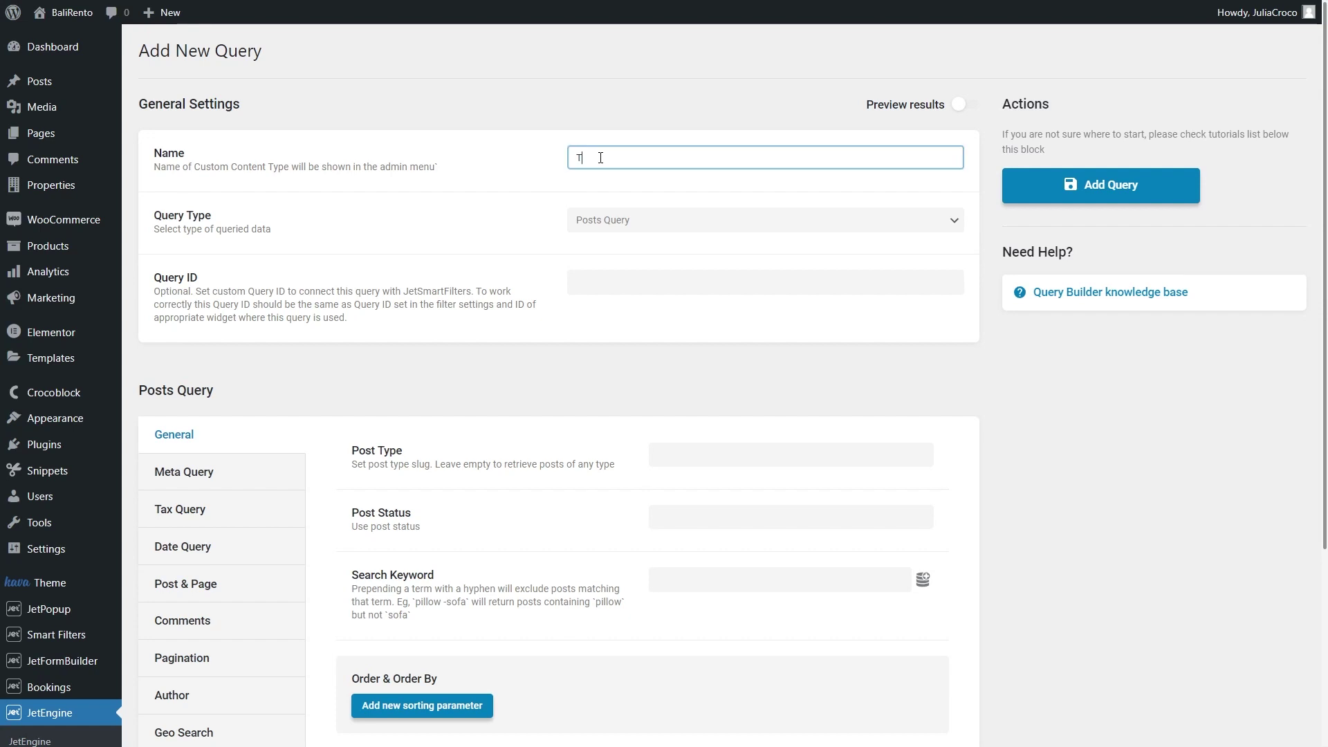
text(erms query)
click(655, 222)
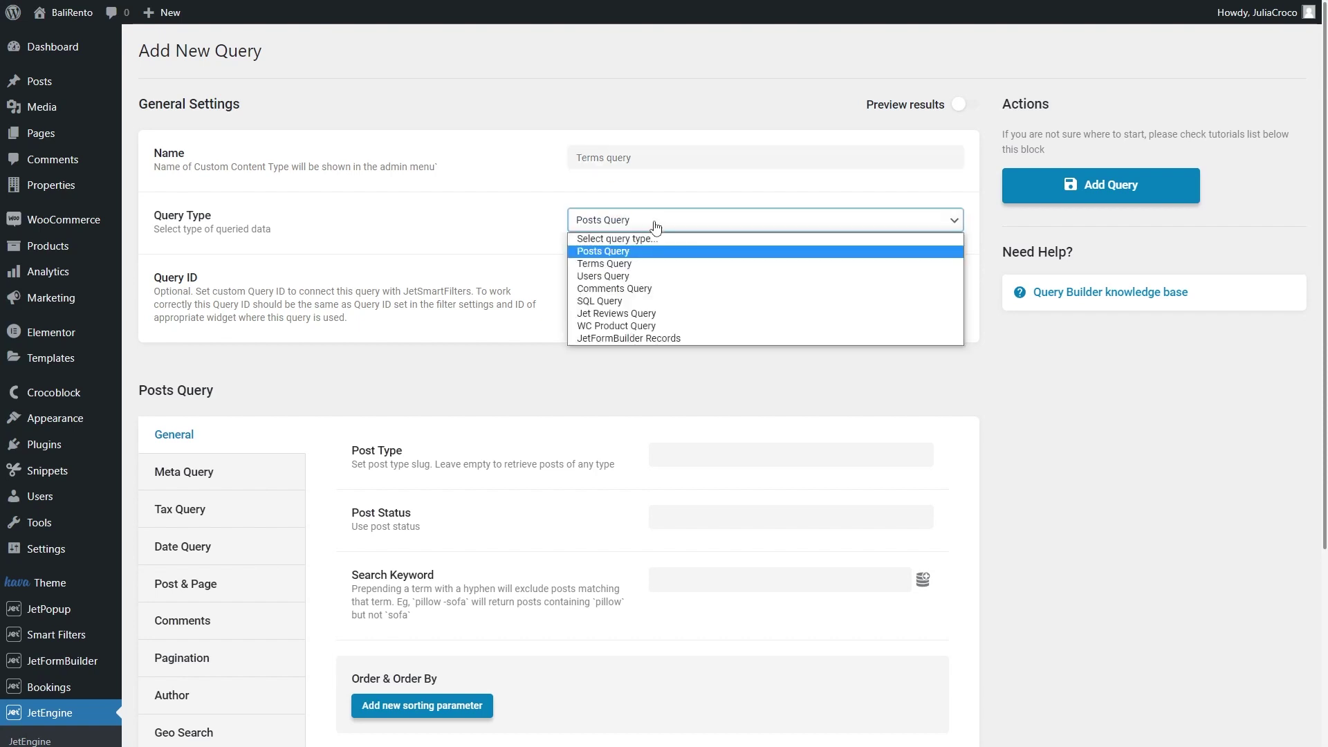
click(678, 302)
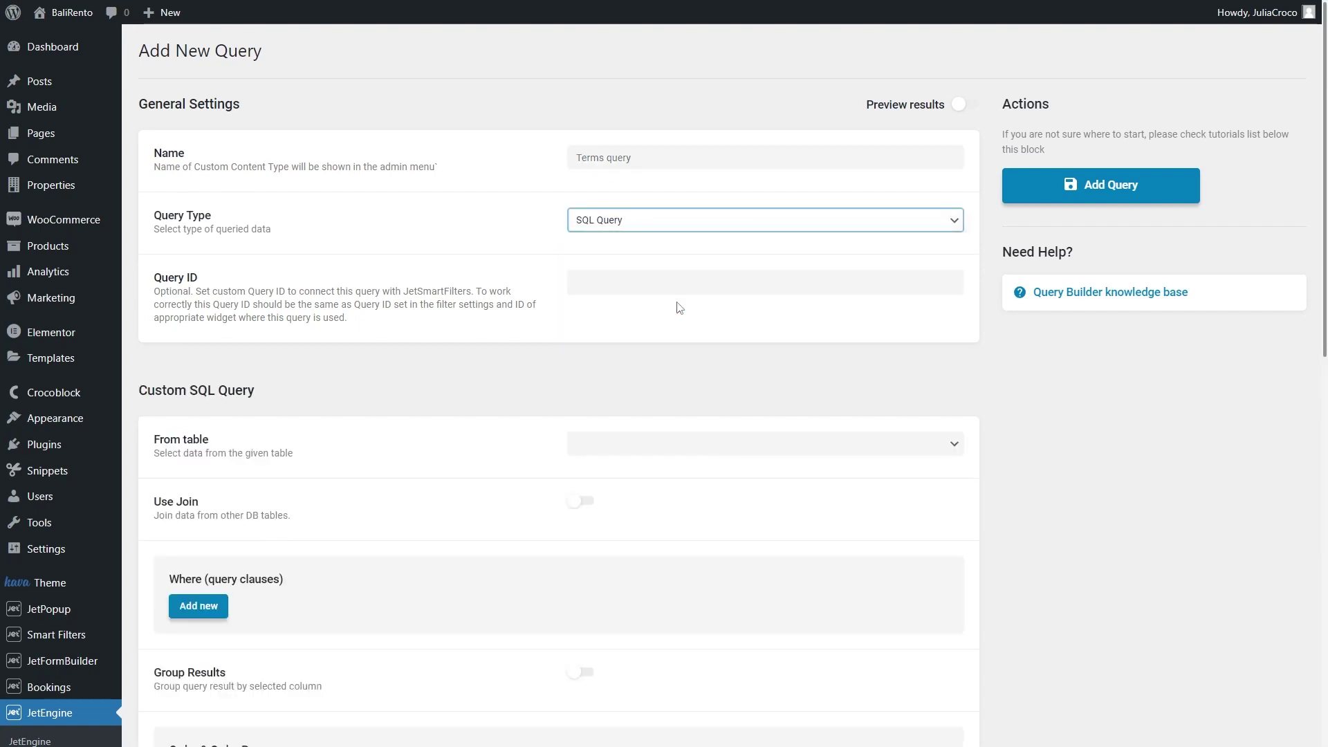
- Set the From table to terms, turn on Use Join, and add a join row
scroll(679, 307, down, 3)
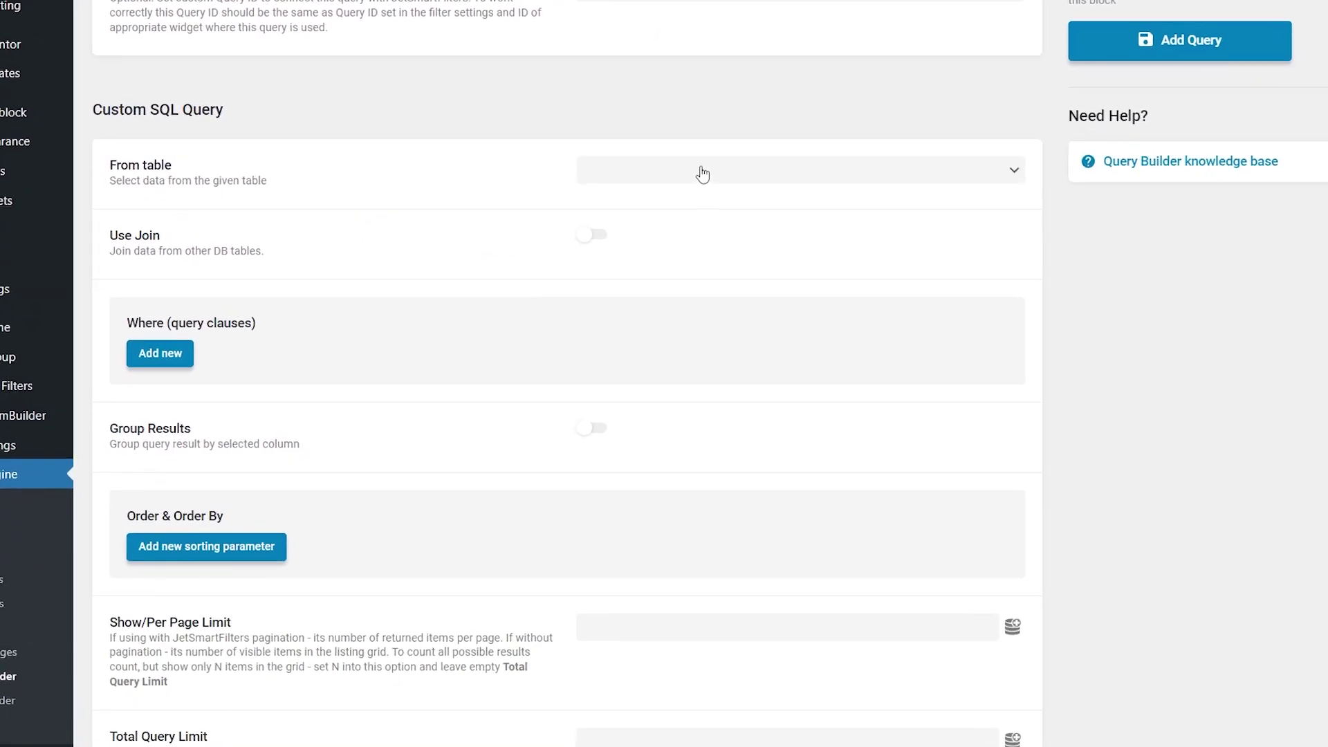
click(702, 173)
scroll(705, 329, down, 2)
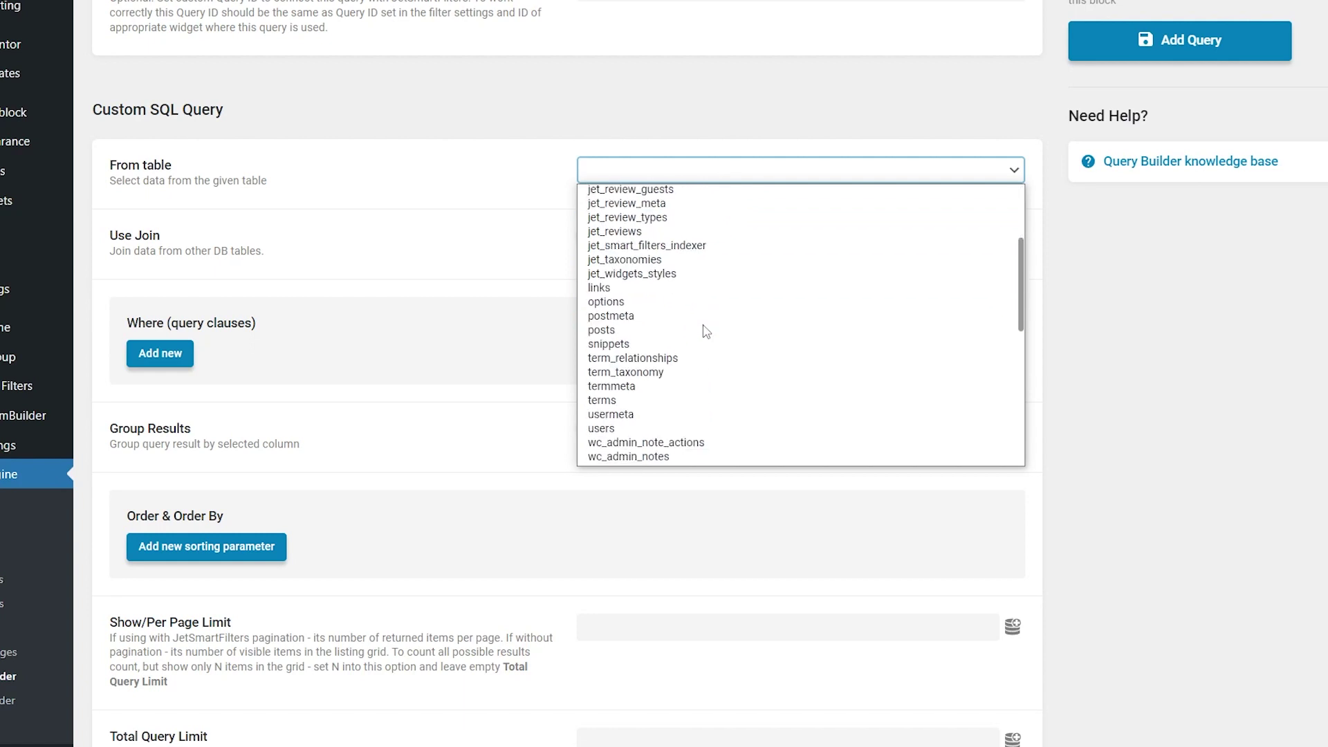
click(701, 401)
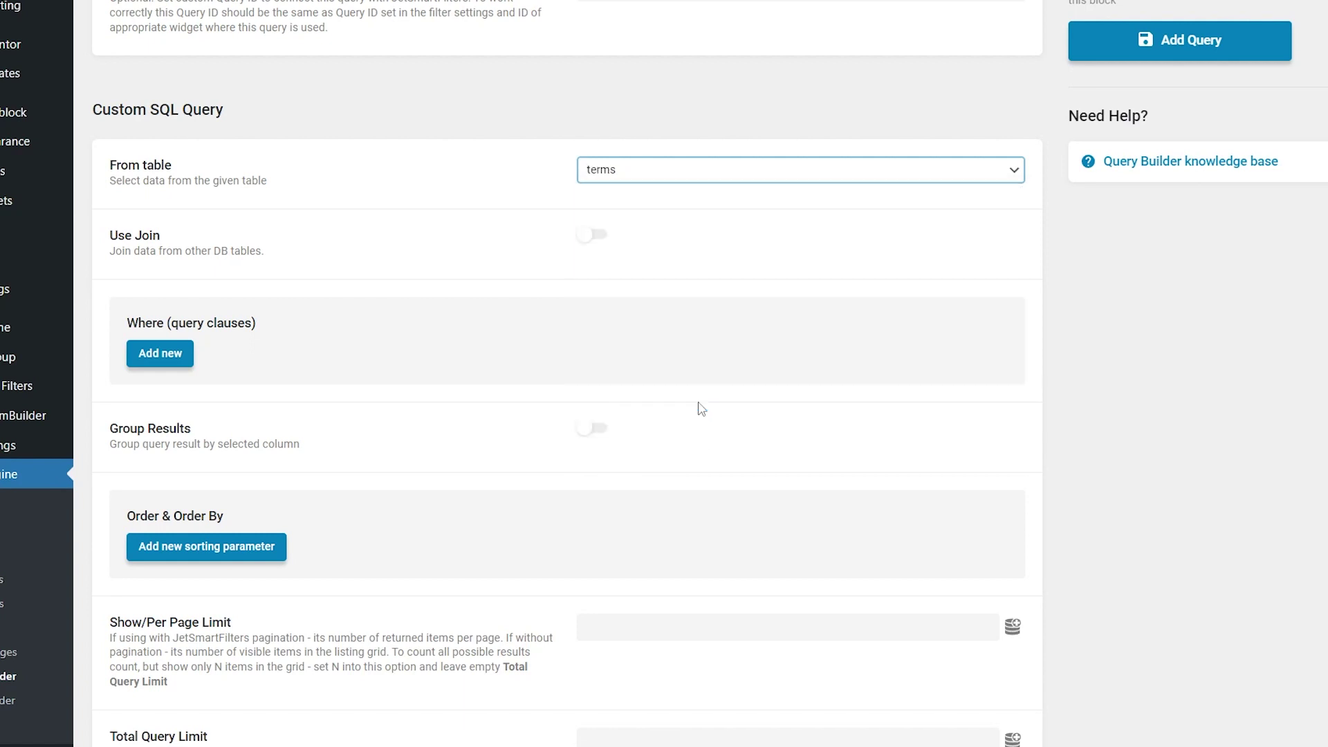
click(595, 235)
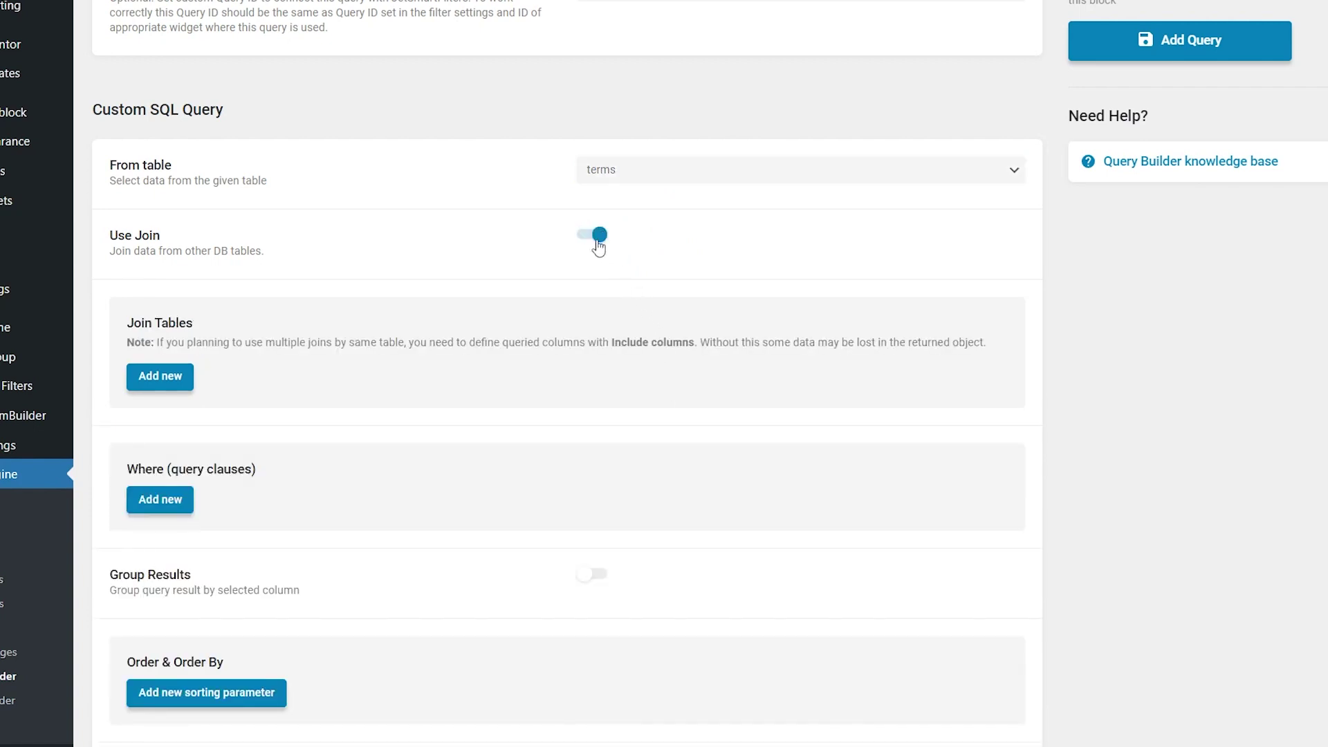
click(164, 382)
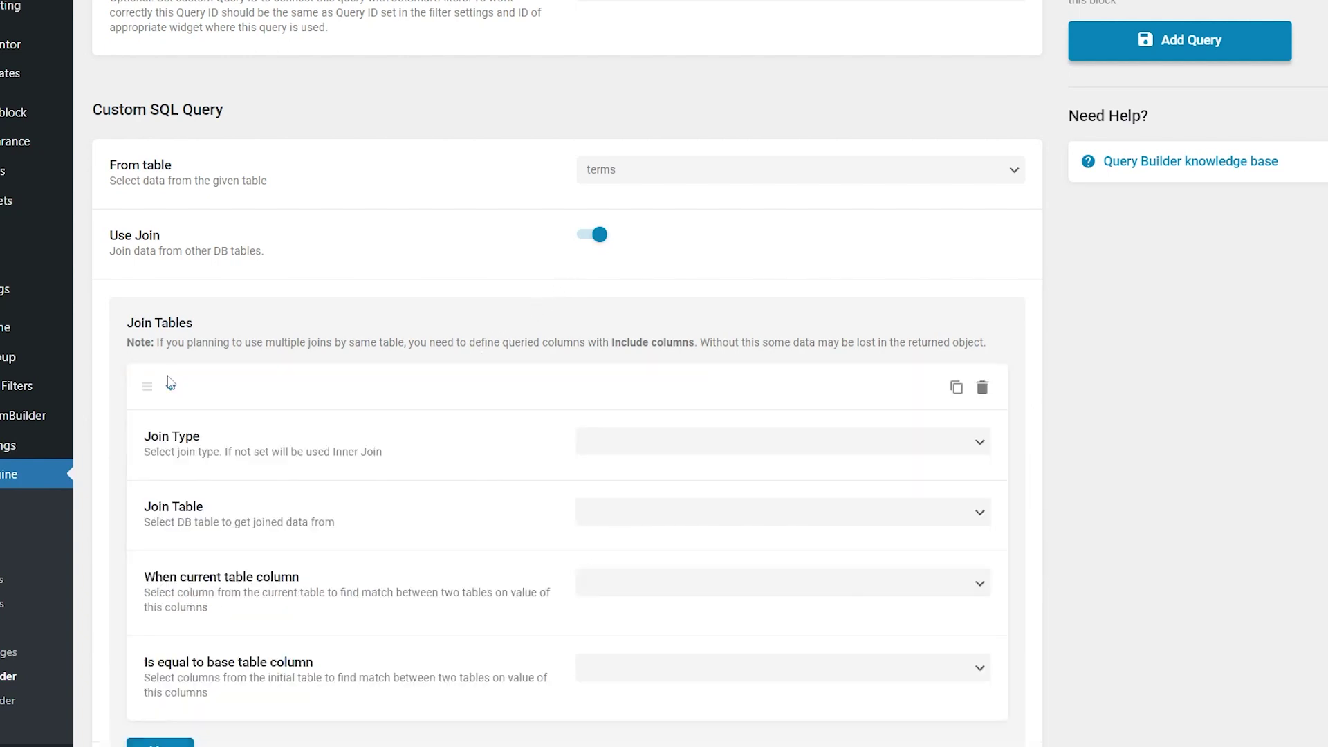
- Configure an Inner Join on term_taxonomy, matching its term_id to the base table's term_id
scroll(336, 387, down, 3)
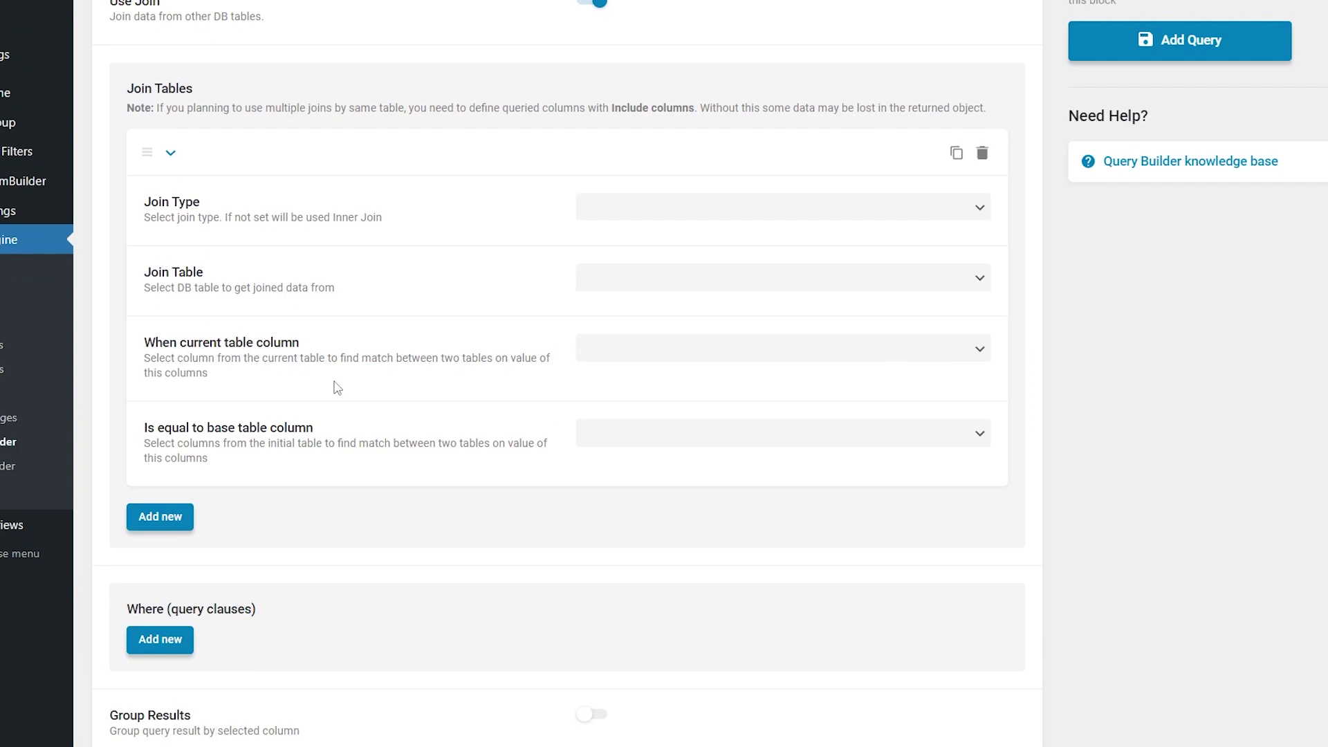
click(599, 209)
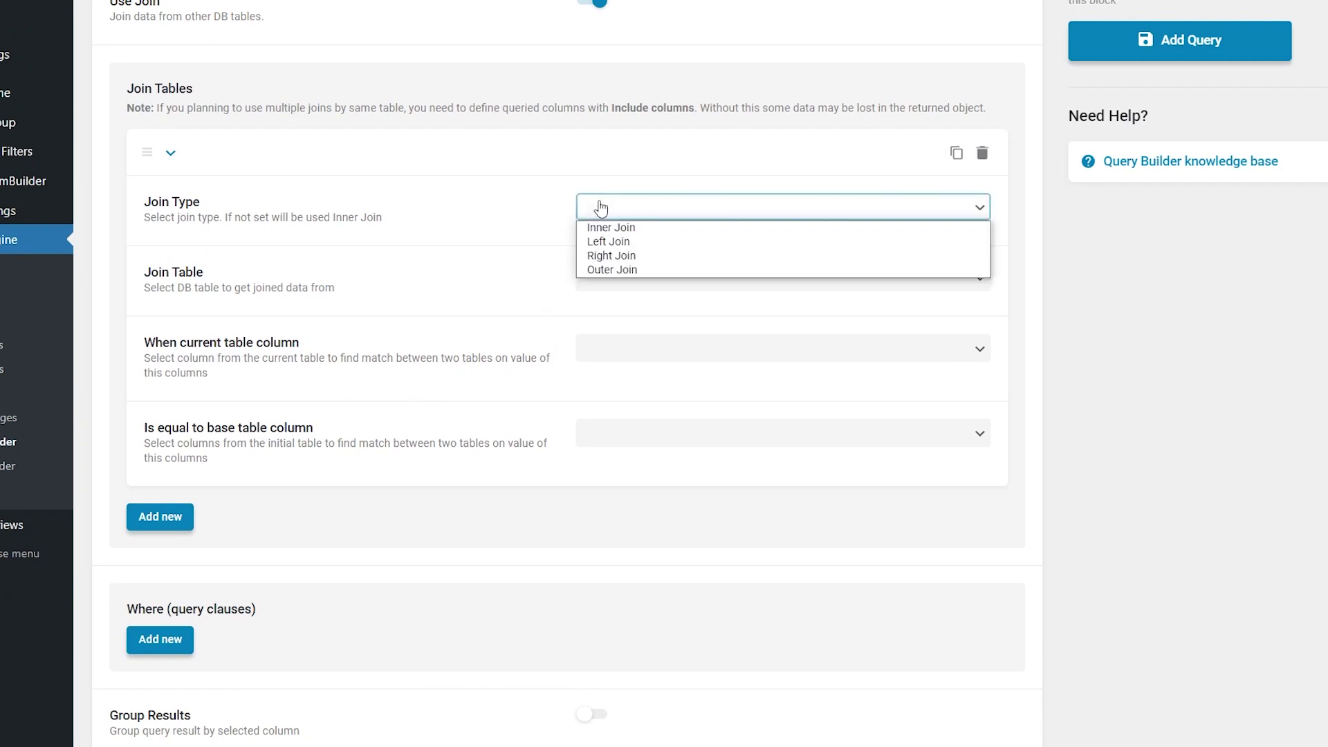
click(647, 228)
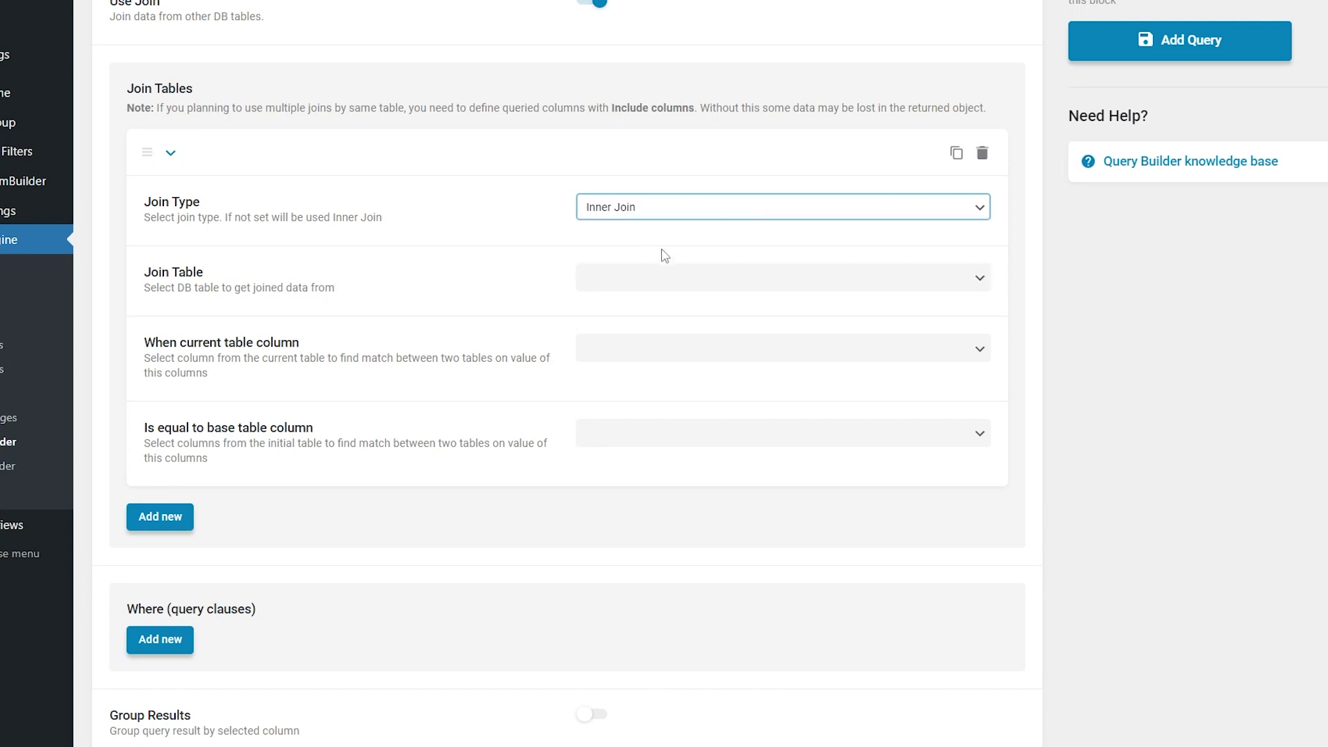
click(676, 280)
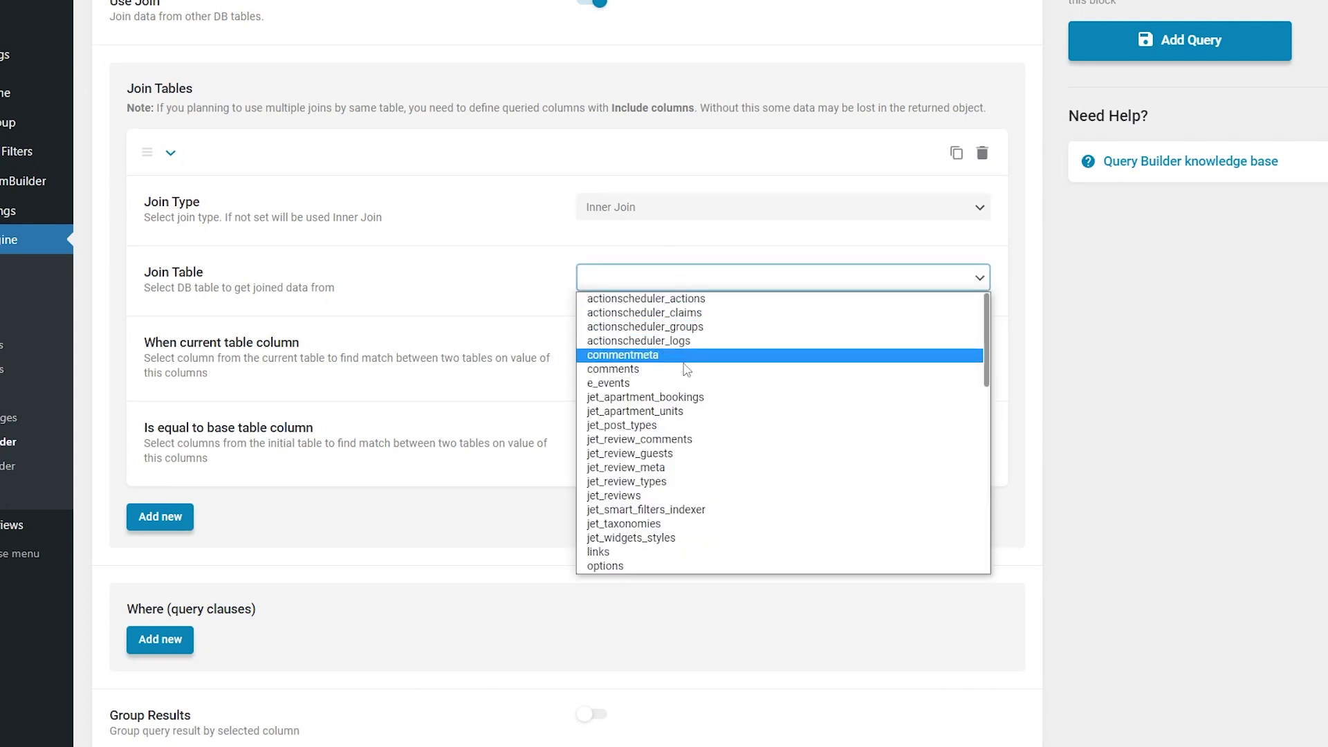
scroll(699, 446, down, 3)
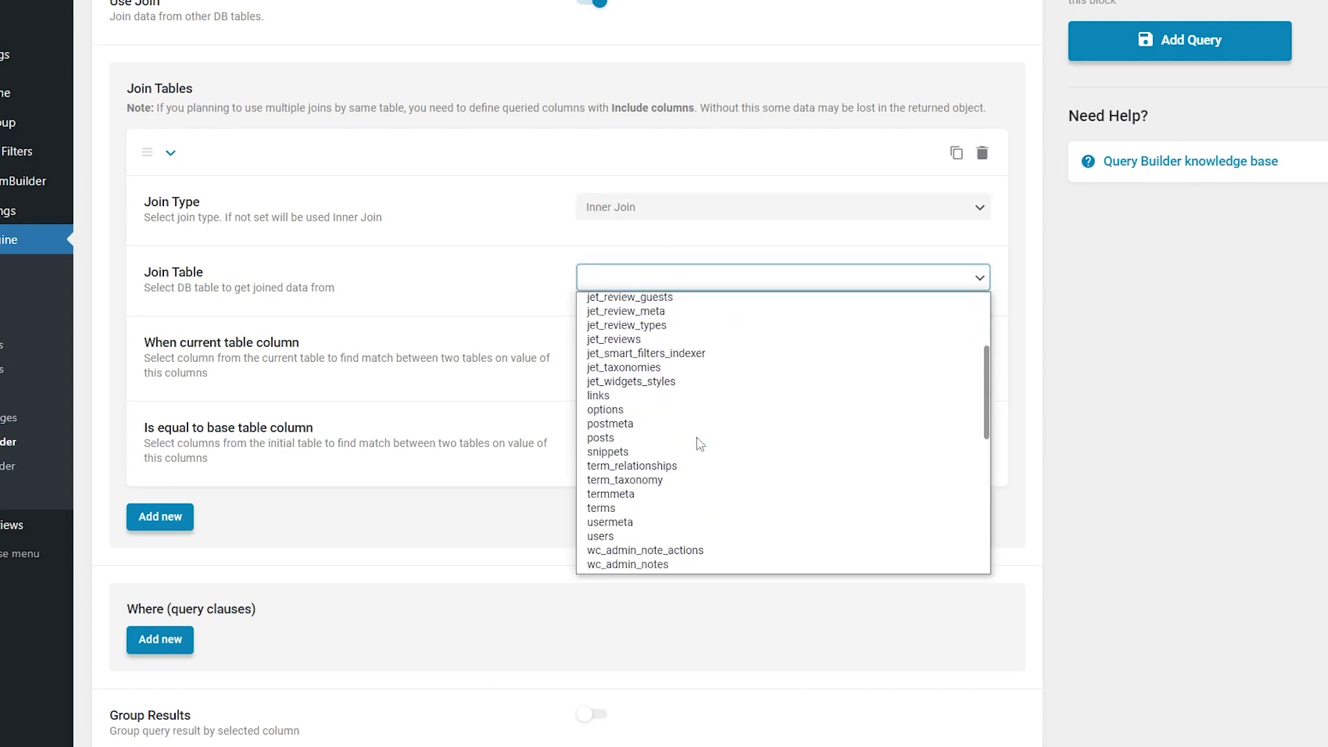
click(704, 487)
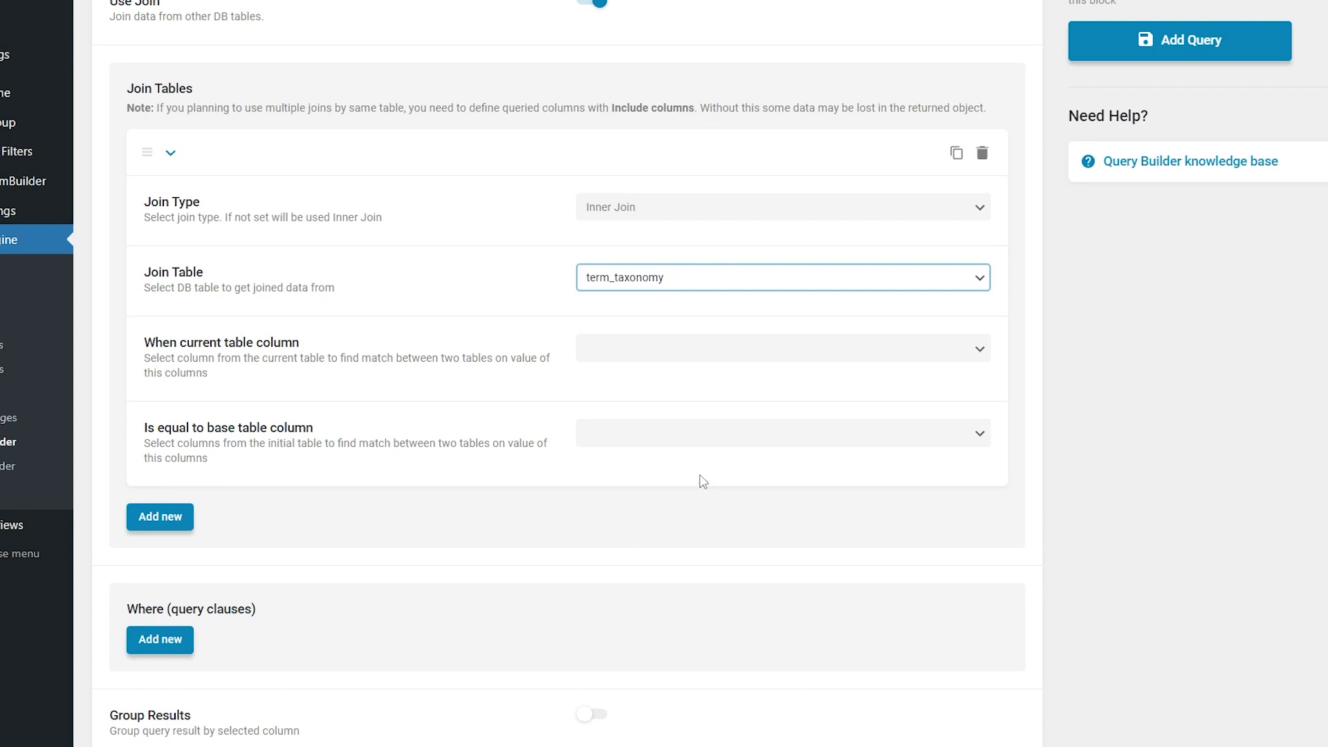
click(676, 349)
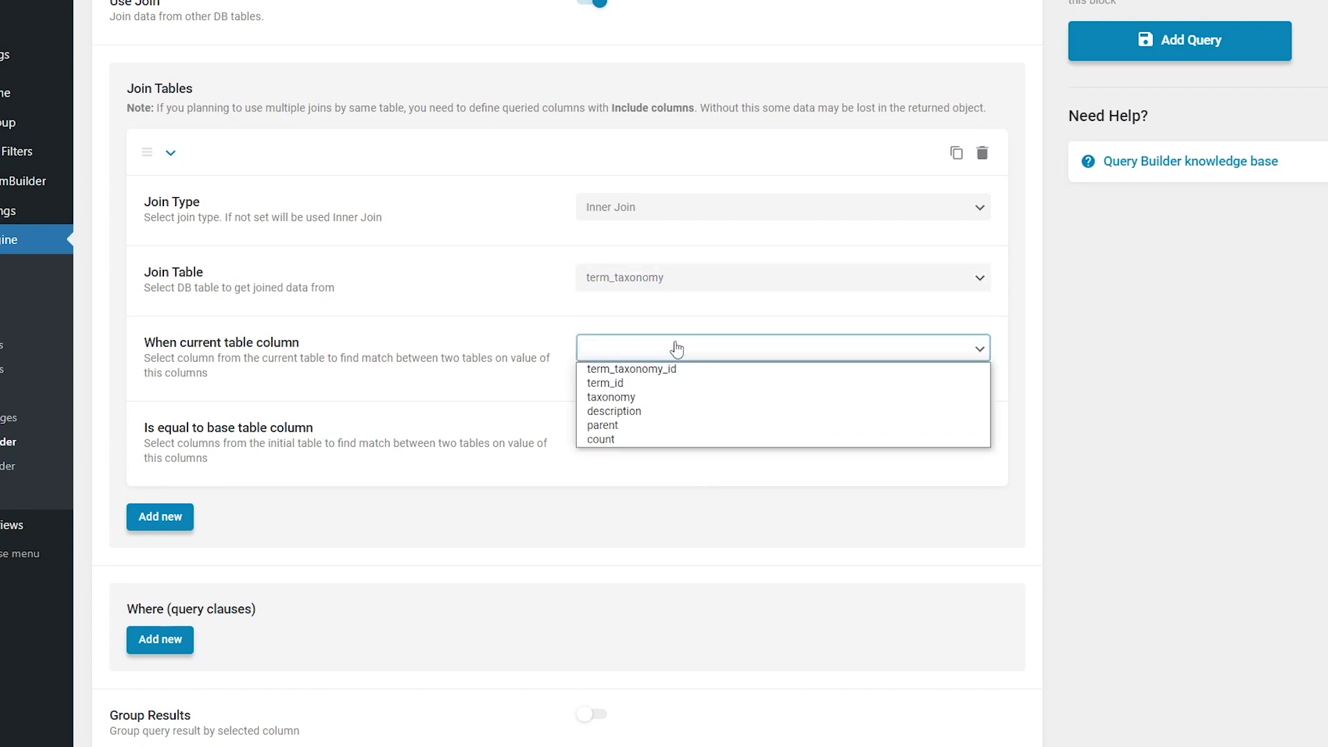
click(685, 384)
click(691, 431)
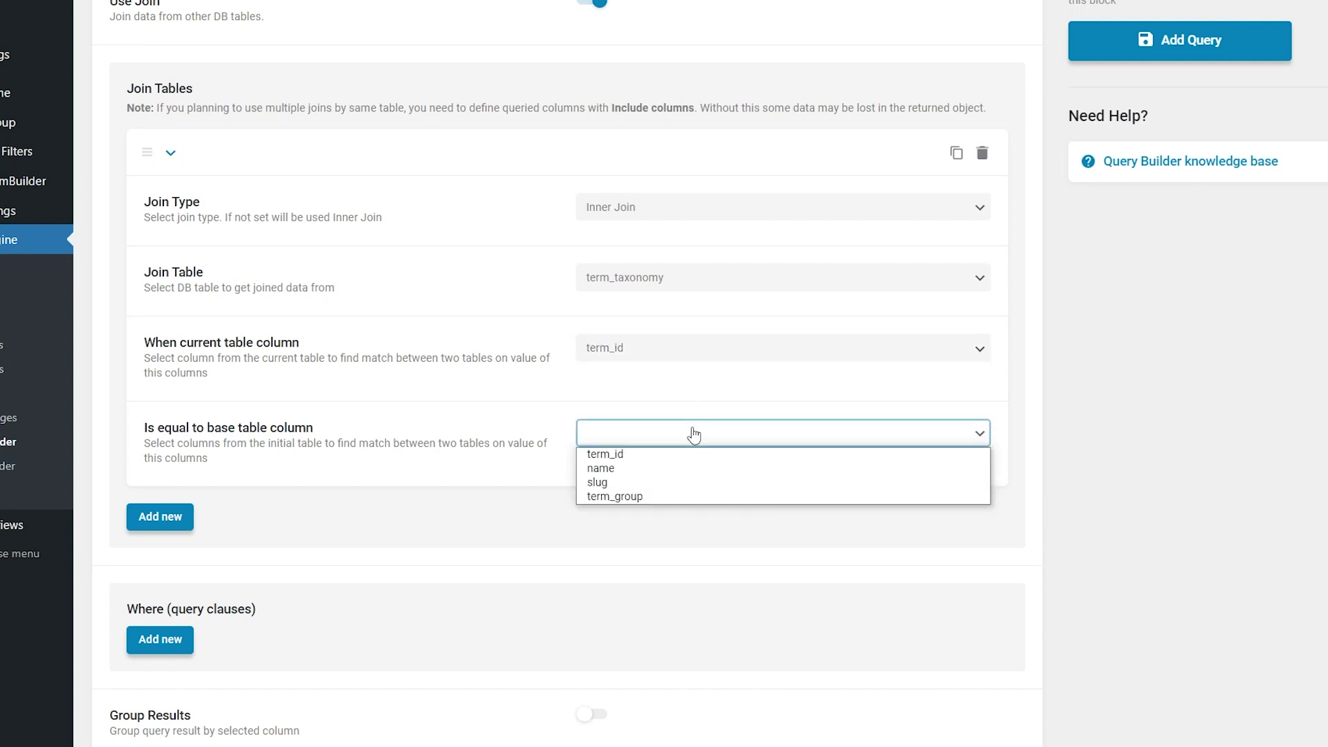
click(698, 457)
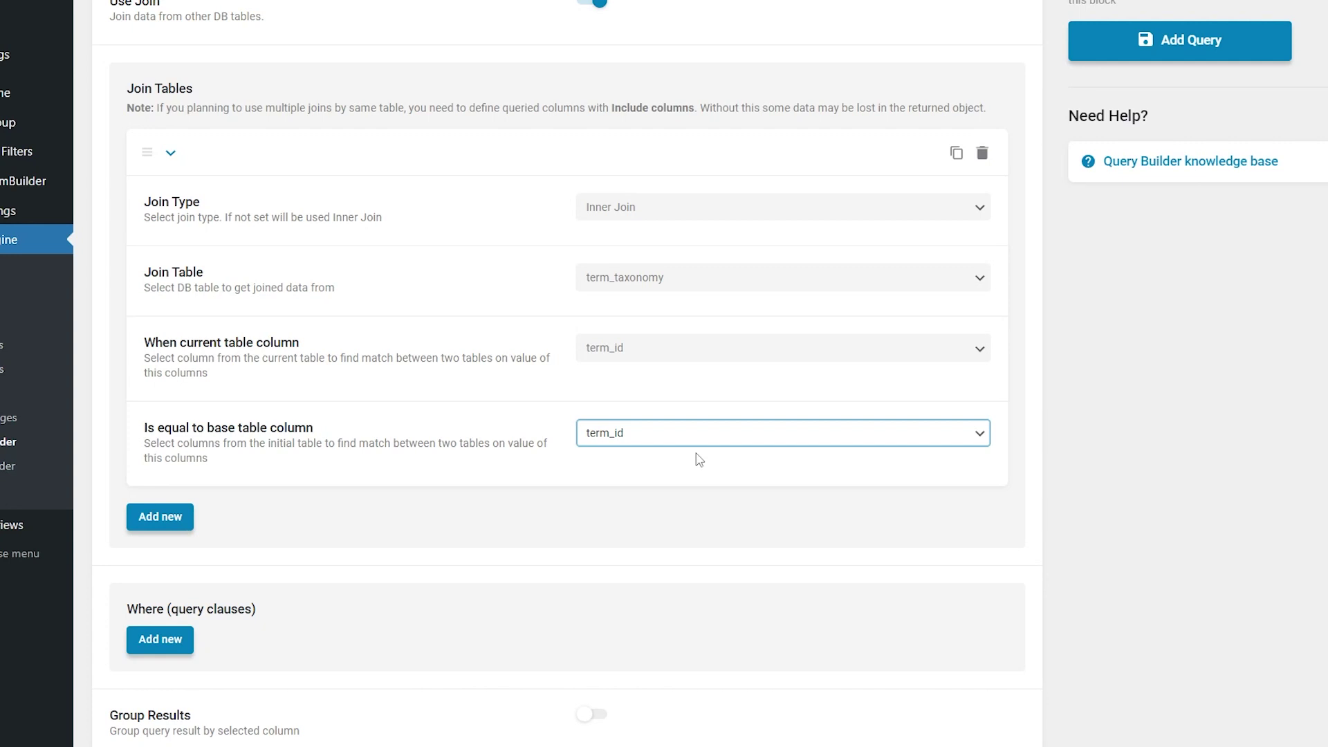
scroll(699, 459, down, 2)
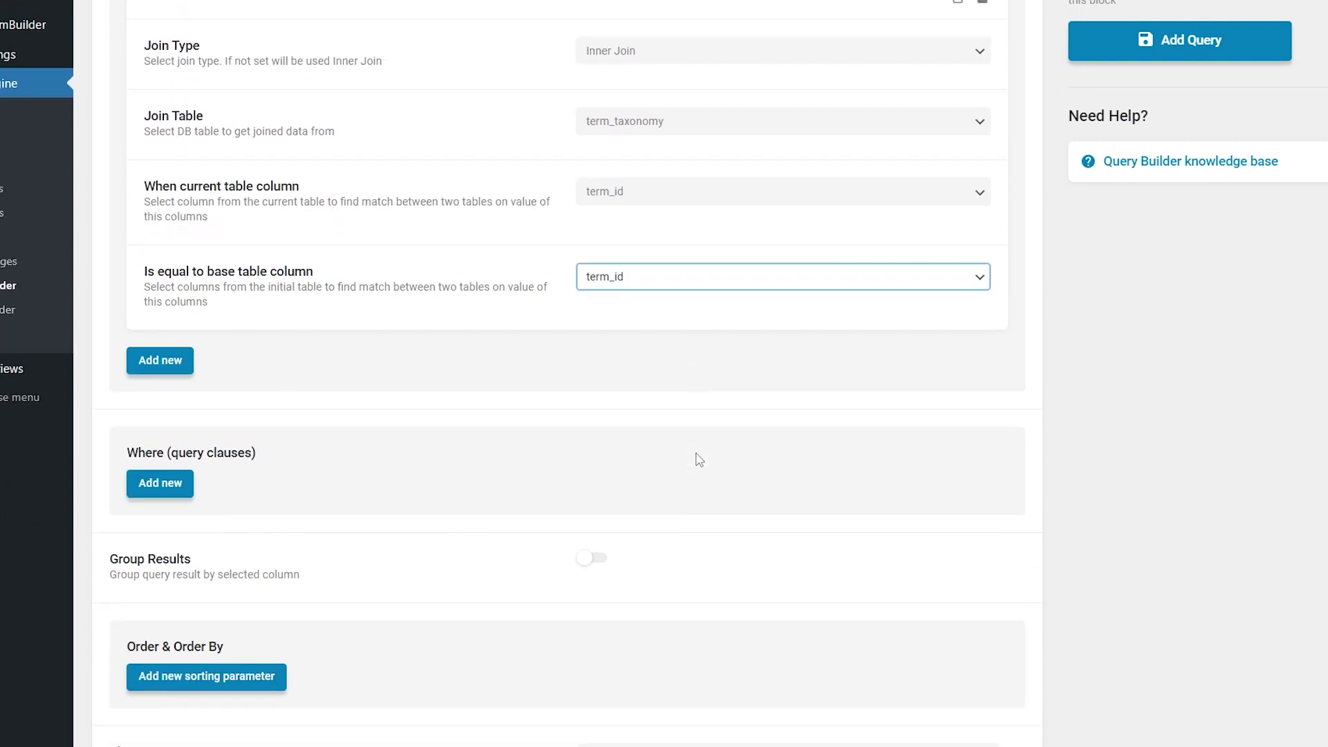
- Add a where clause with Column terms.name and Compare set to Like
click(160, 483)
scroll(171, 488, down, 1)
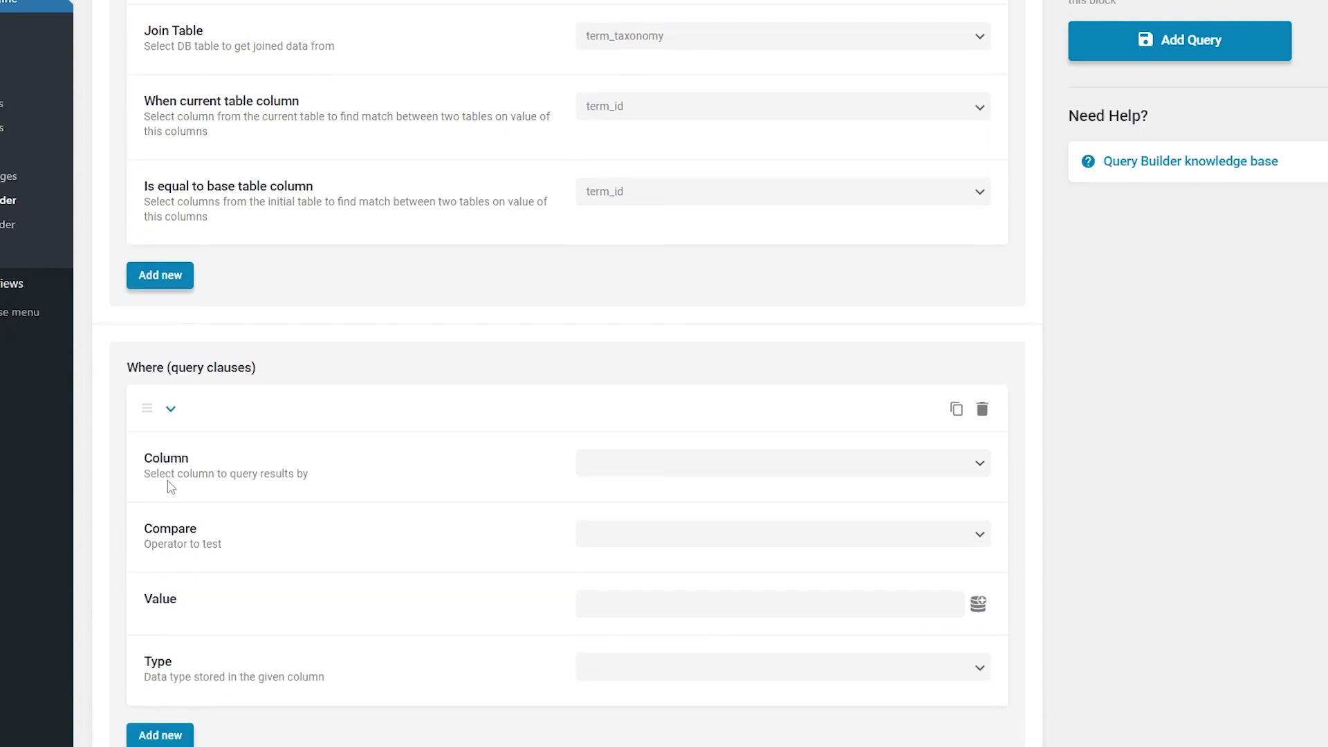
scroll(171, 487, down, 2)
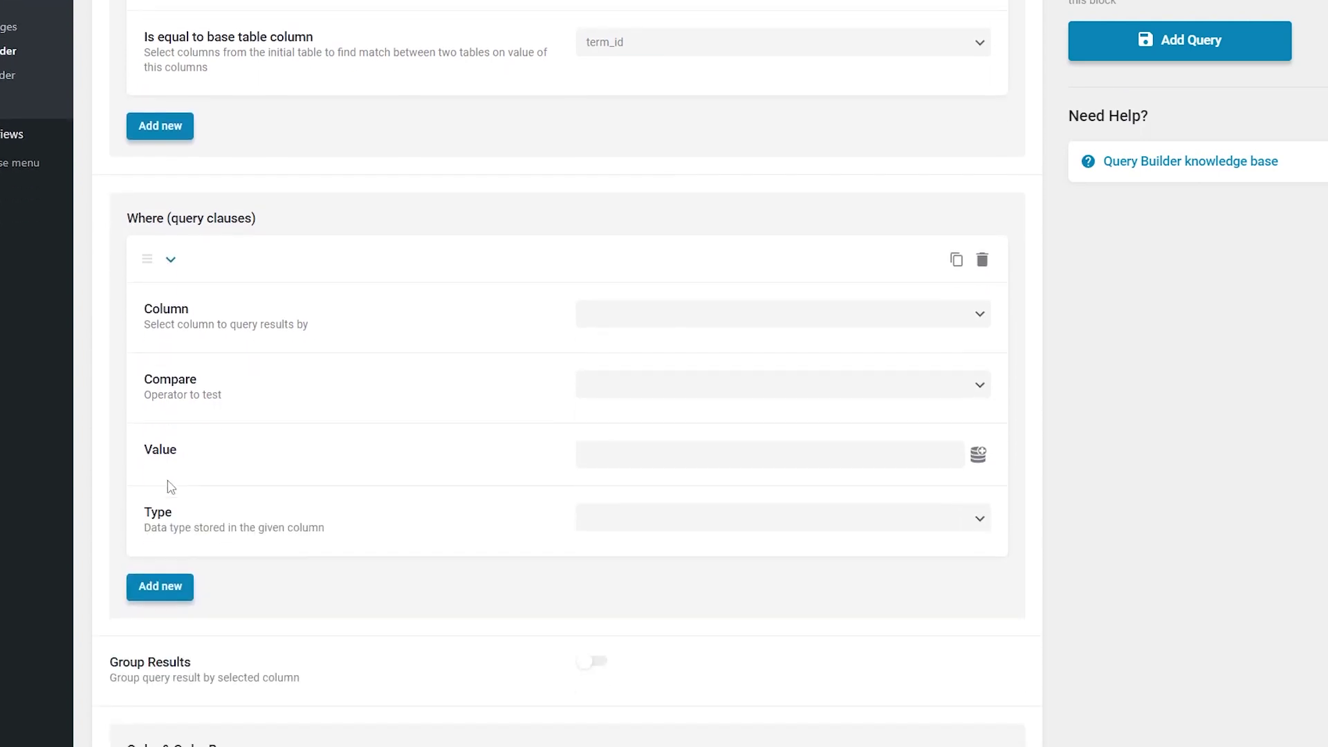
click(613, 315)
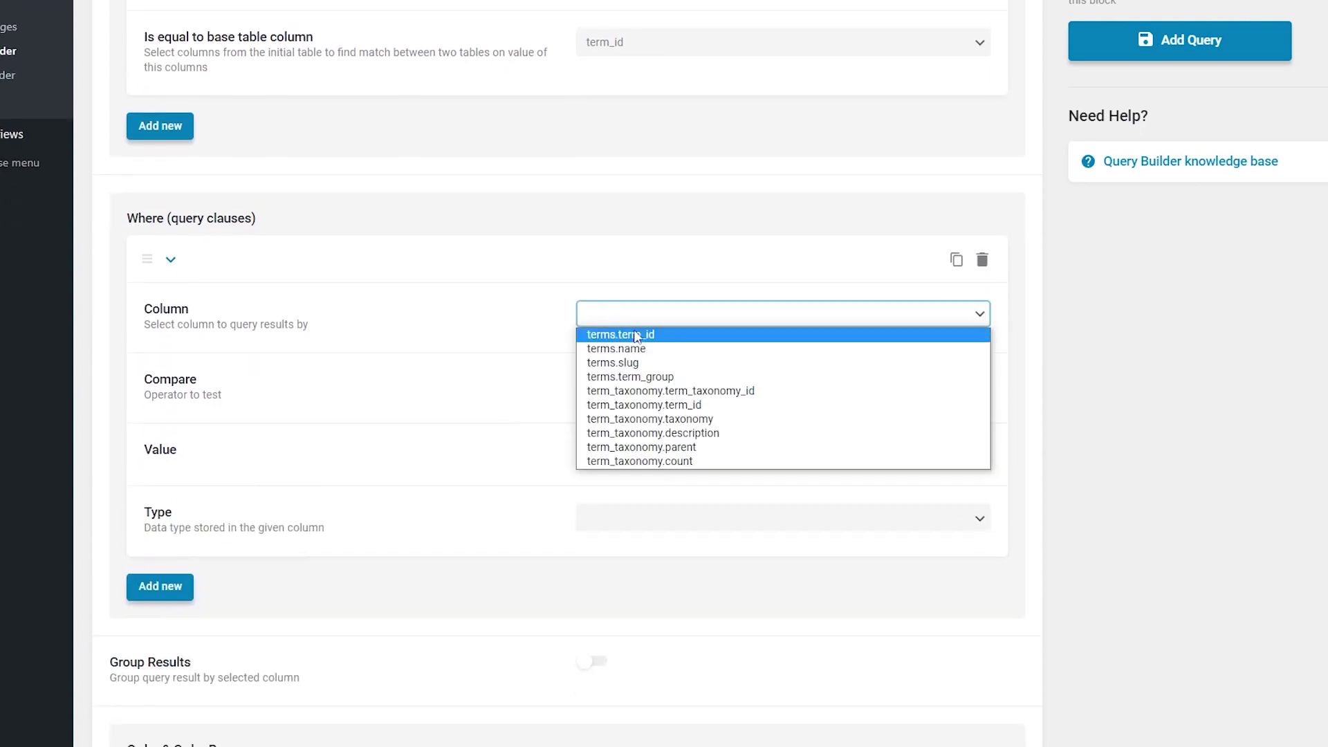
click(659, 353)
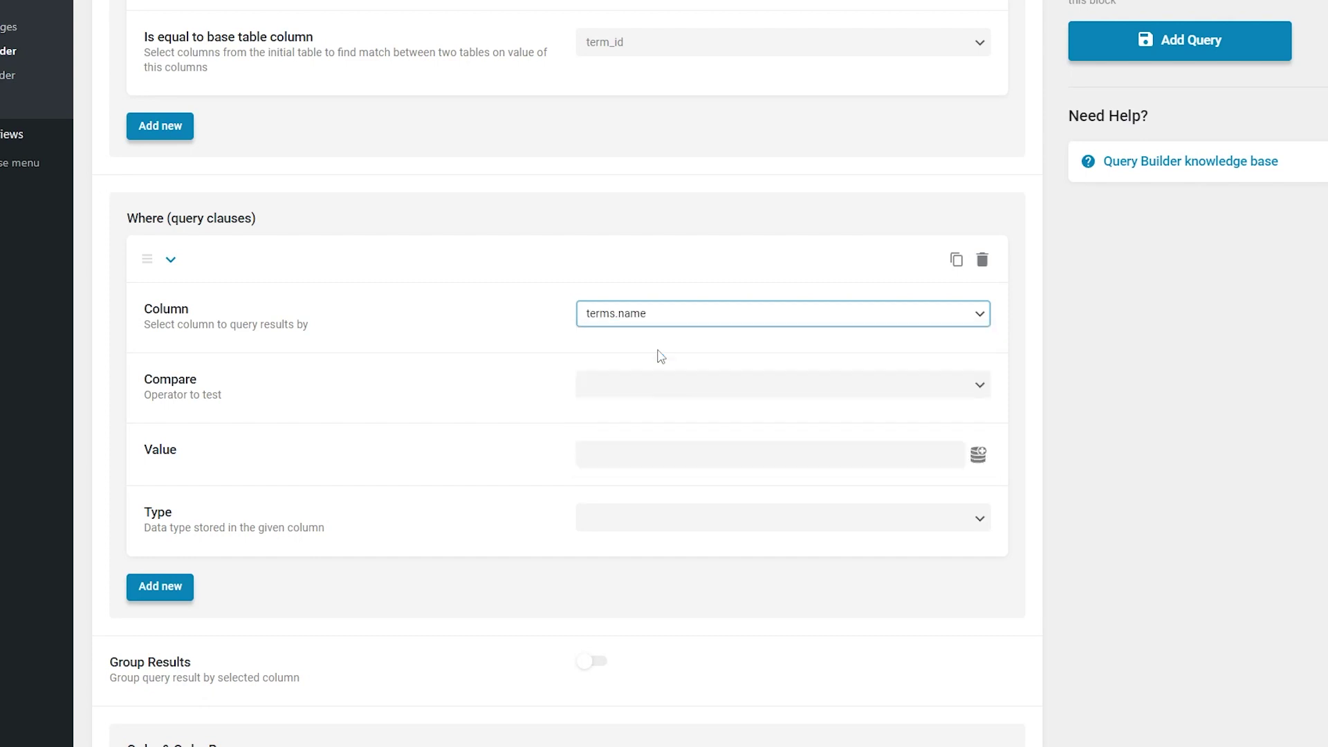
click(675, 385)
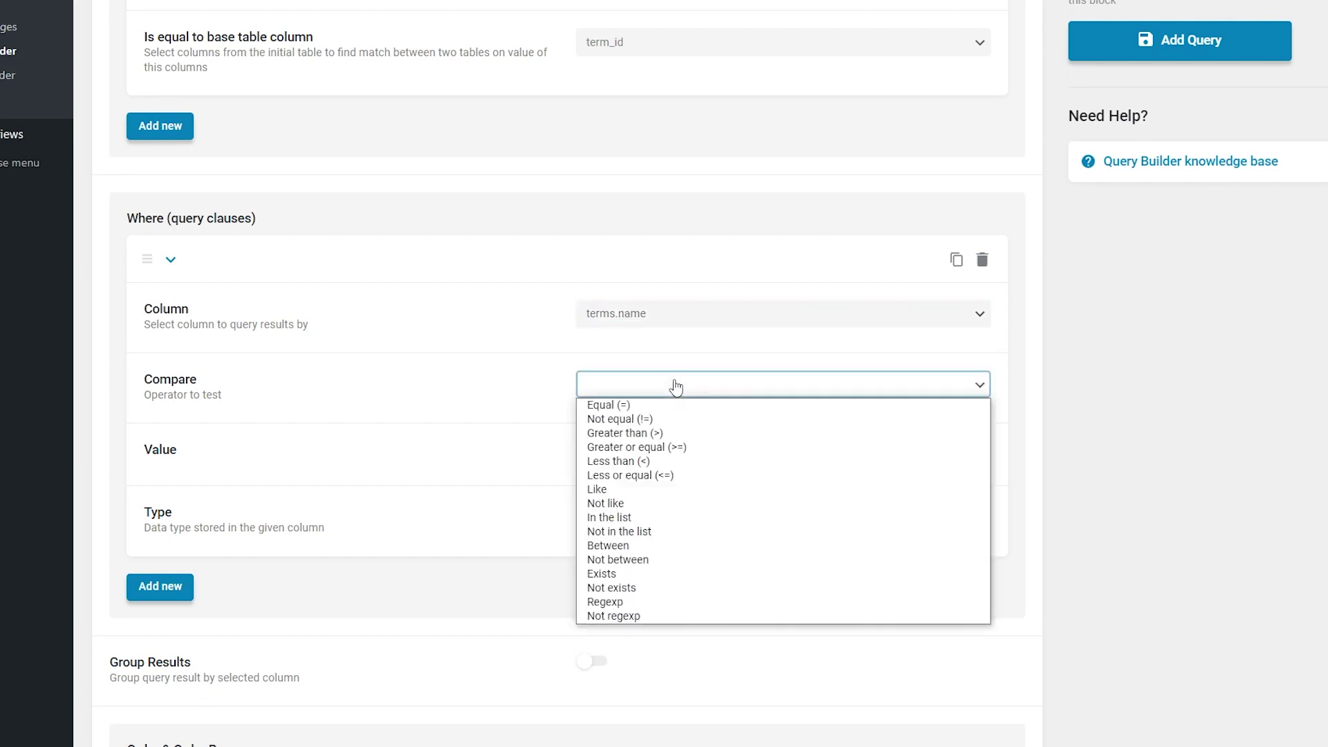
click(680, 489)
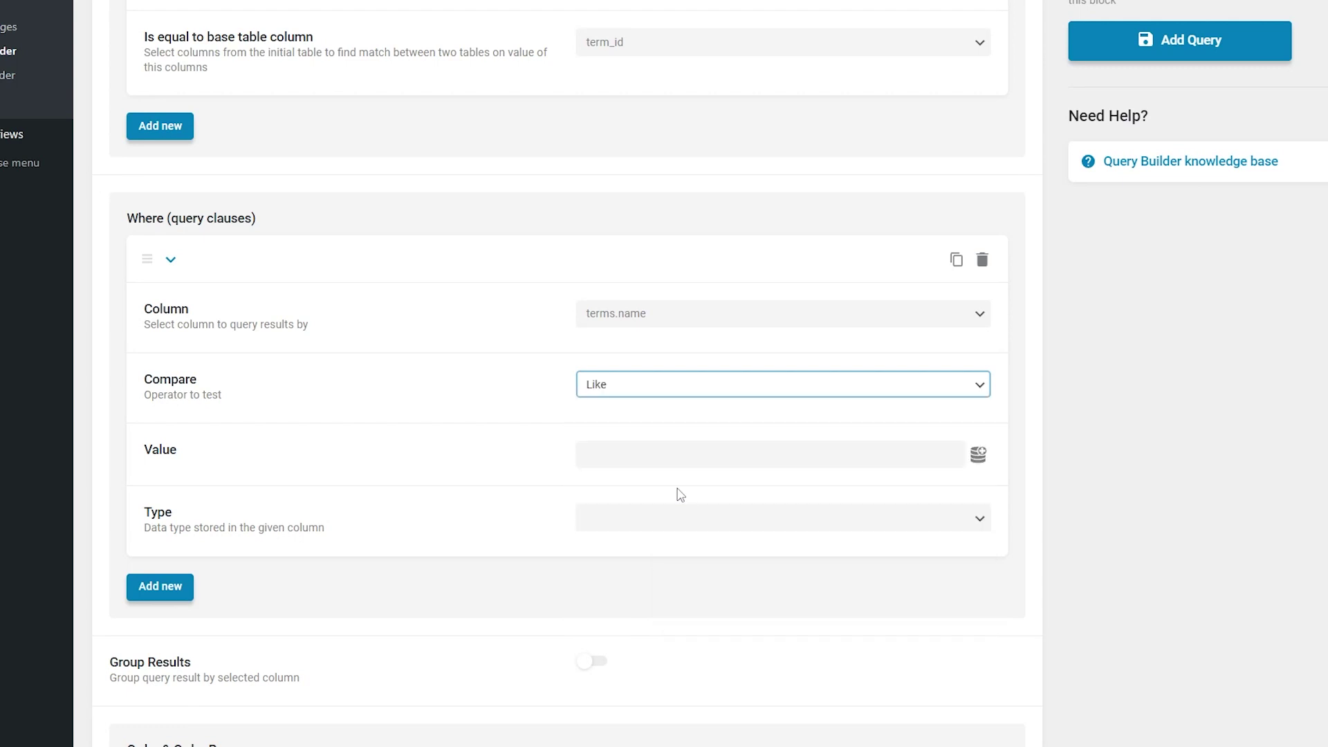
click(662, 450)
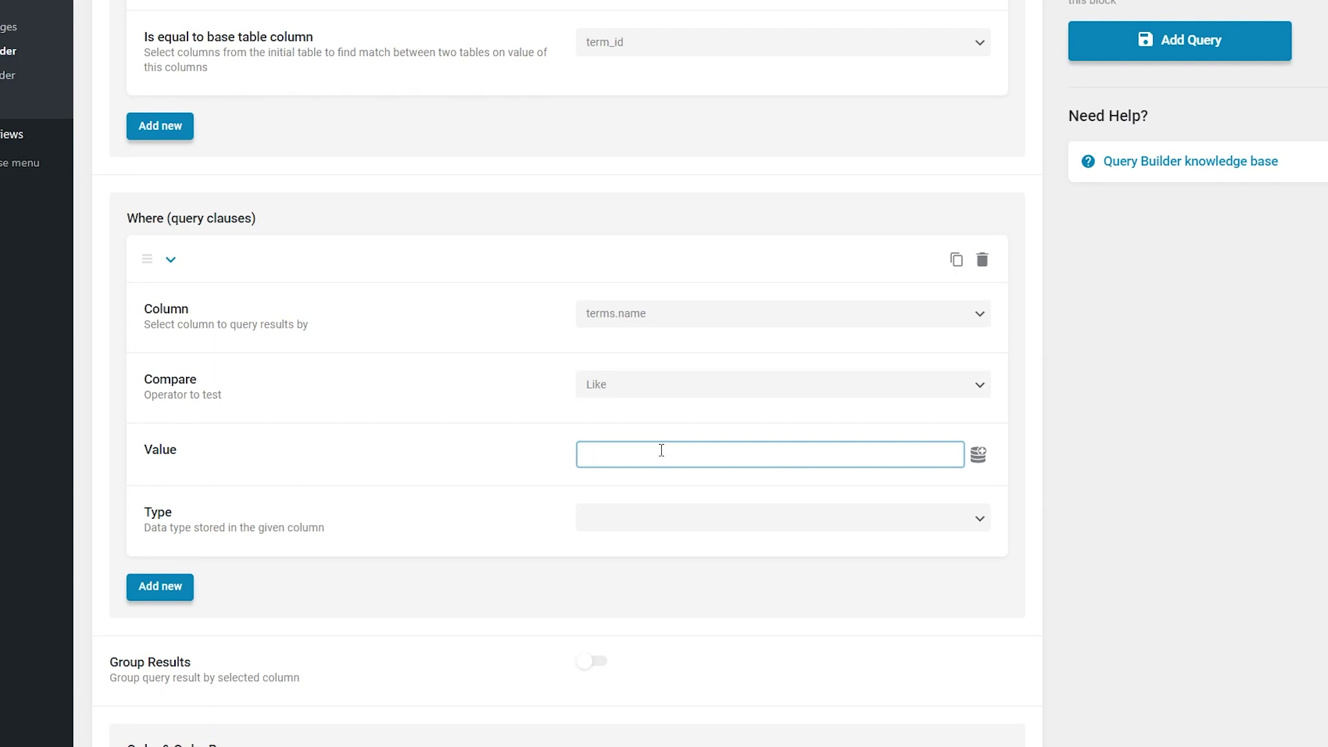
- Enter 'Vacation' as the clause value, include only term_taxonomy.count, and save the query
text(Vacation)
scroll(661, 450, down, 10)
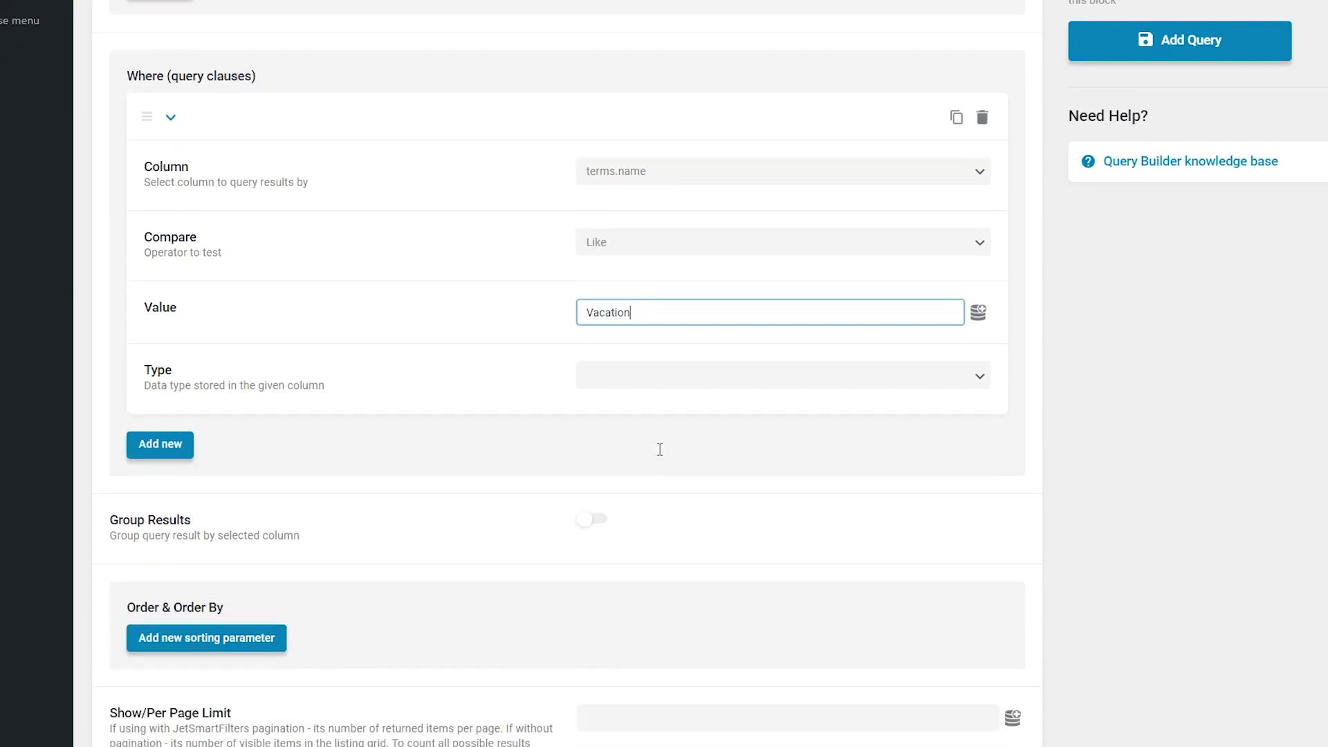
scroll(659, 450, down, 2)
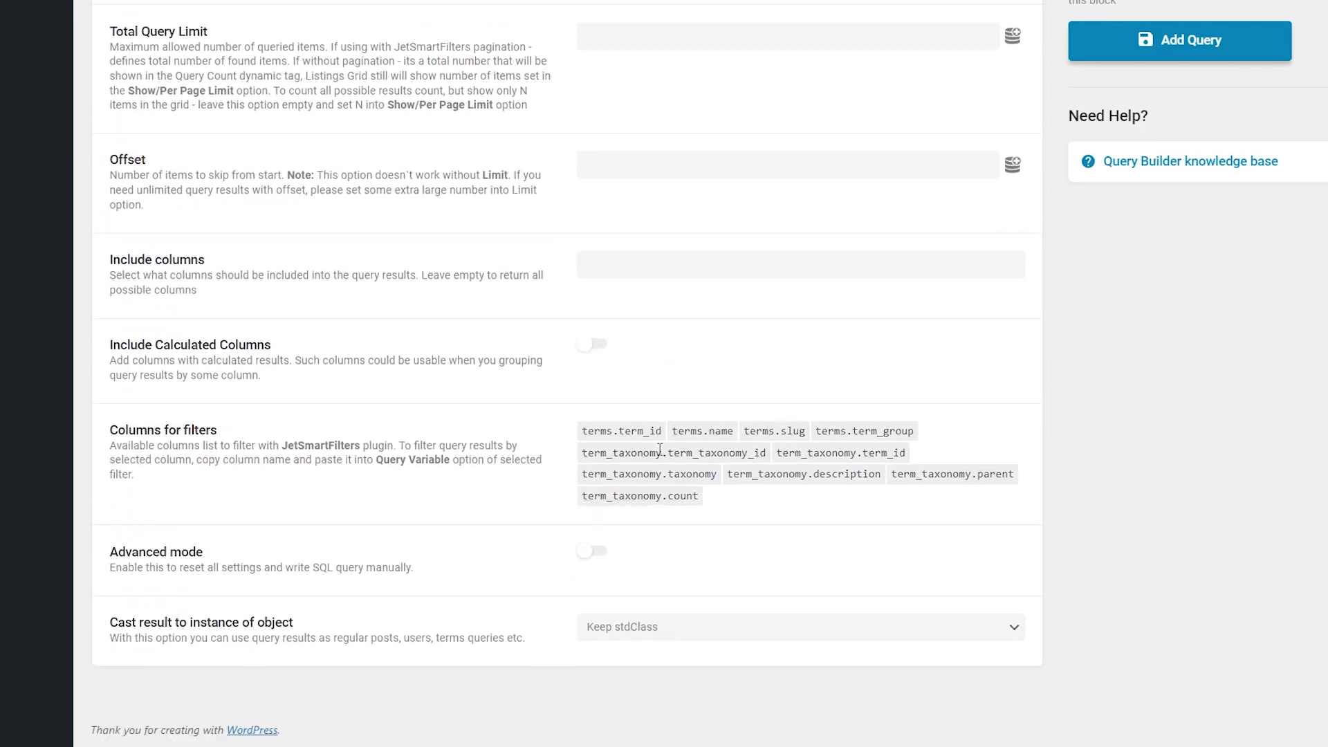
click(657, 265)
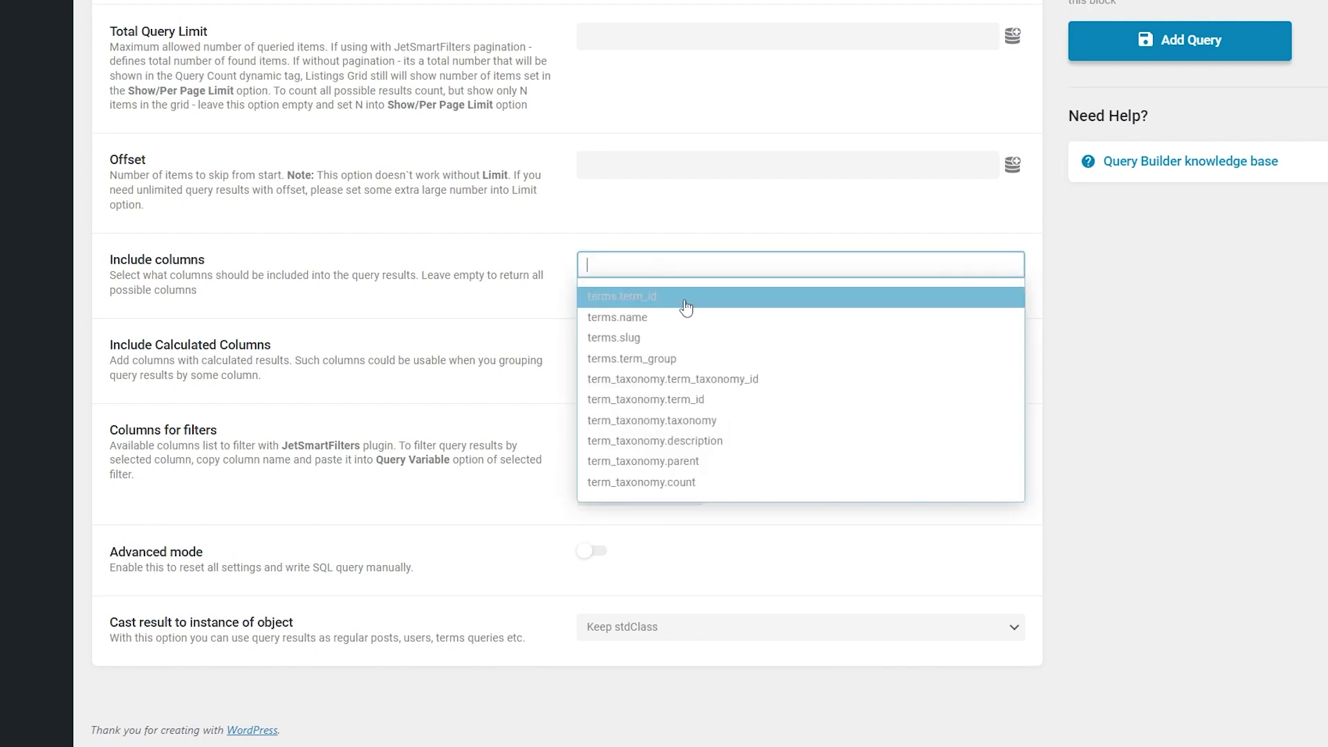
click(726, 482)
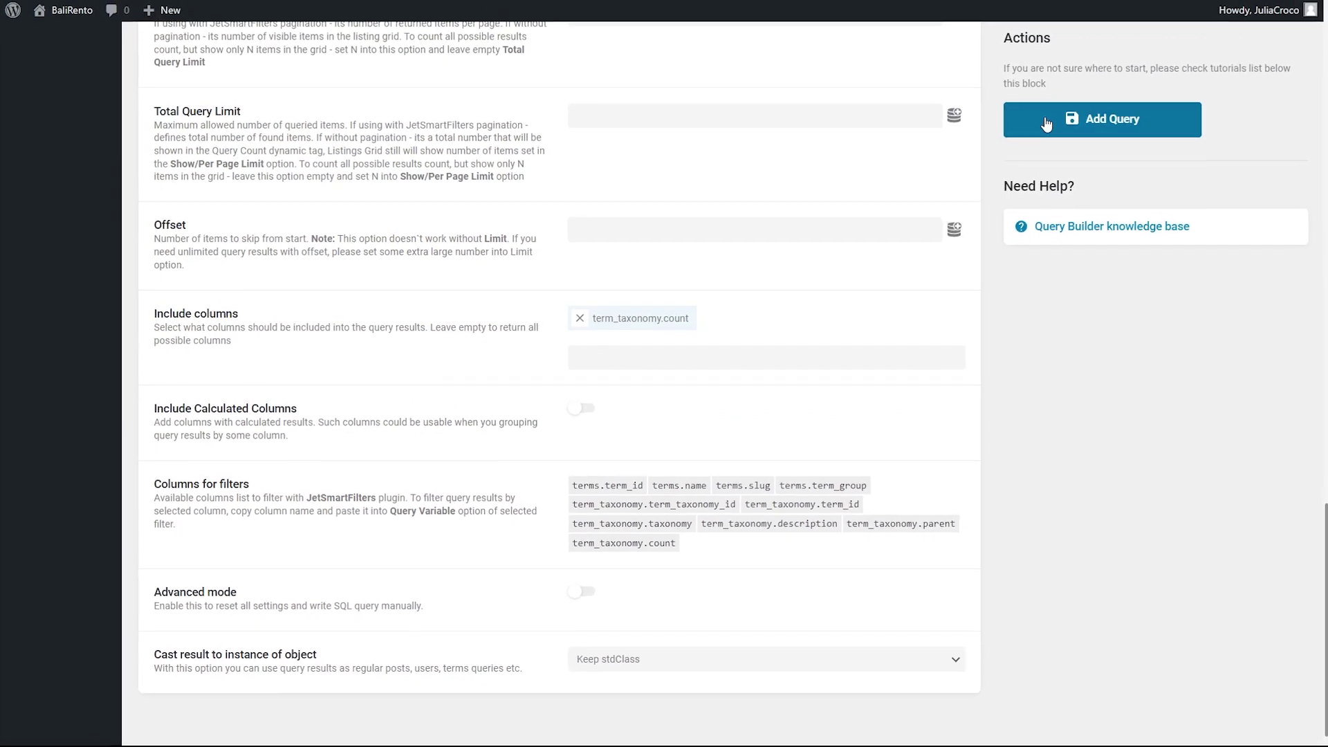
click(1046, 123)
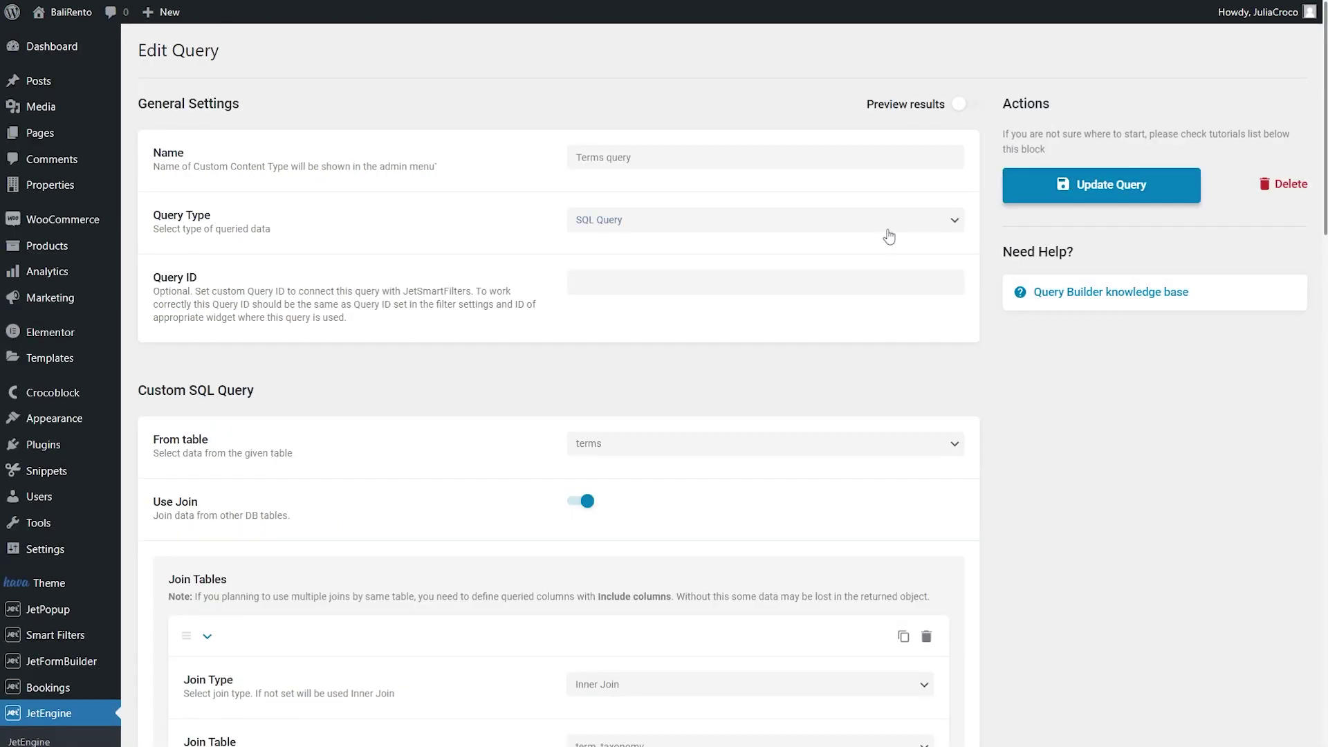
- Add a new page, open it in Elementor, and drag a Counter widget onto the canvas
mouse_move(76, 135)
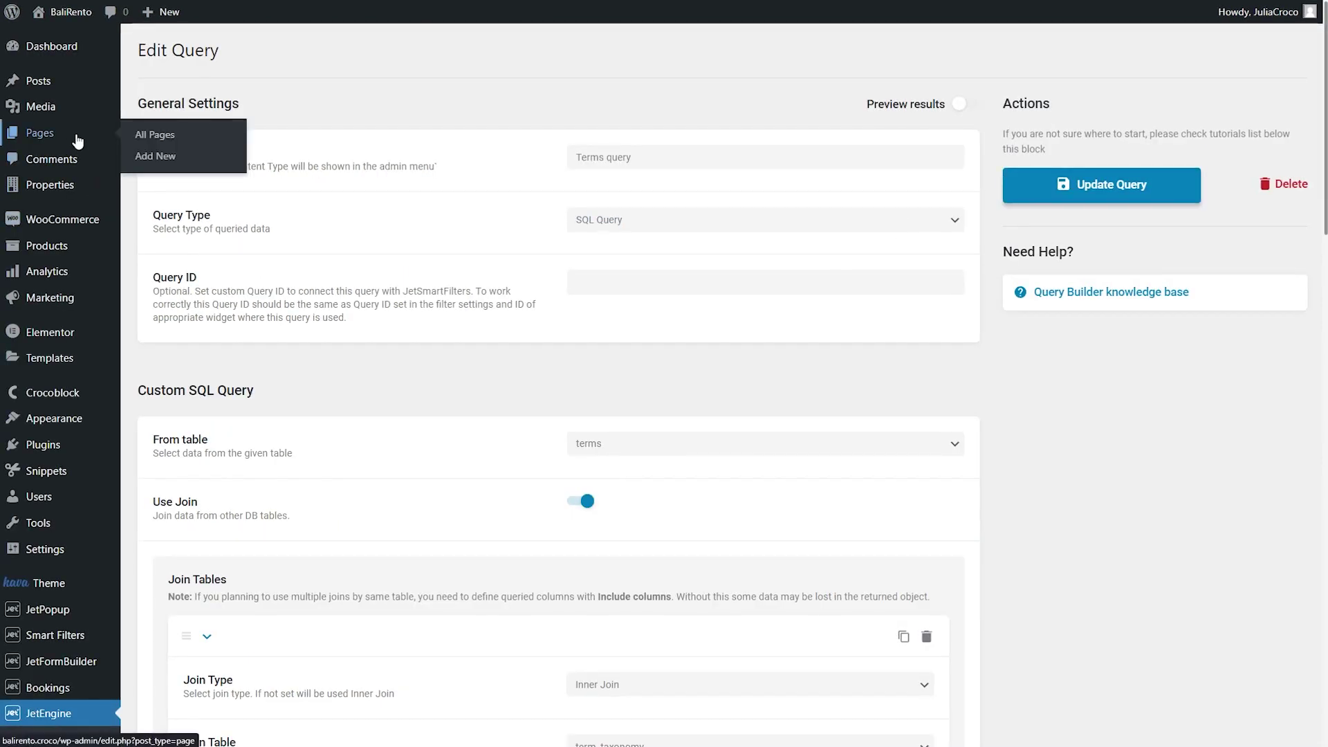
click(187, 134)
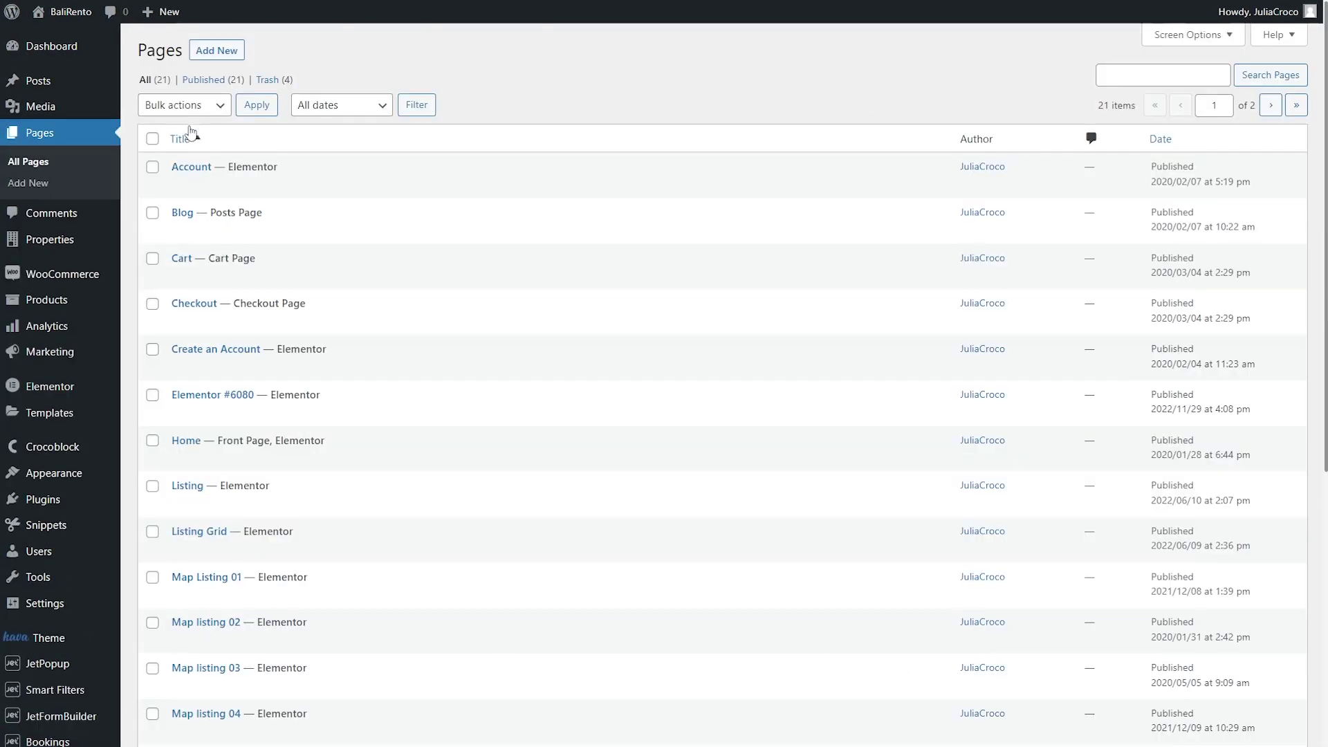
click(217, 59)
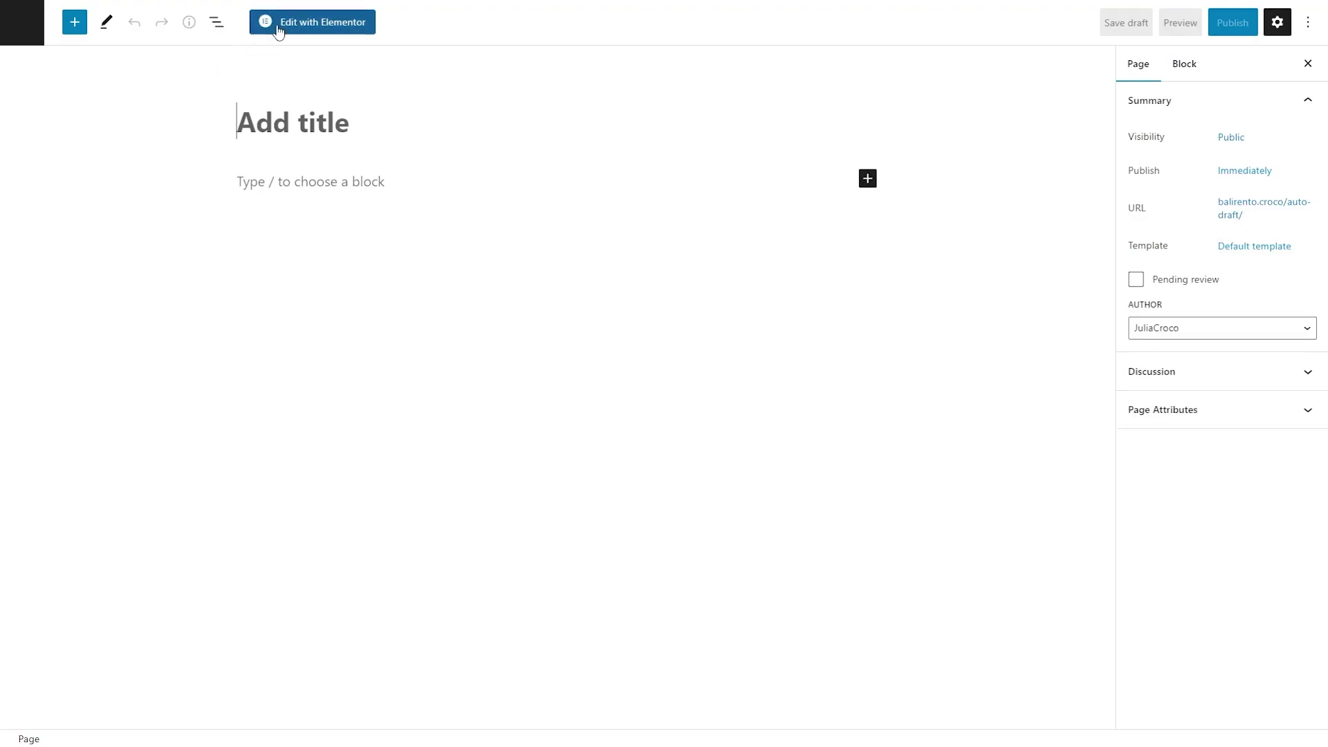
click(289, 25)
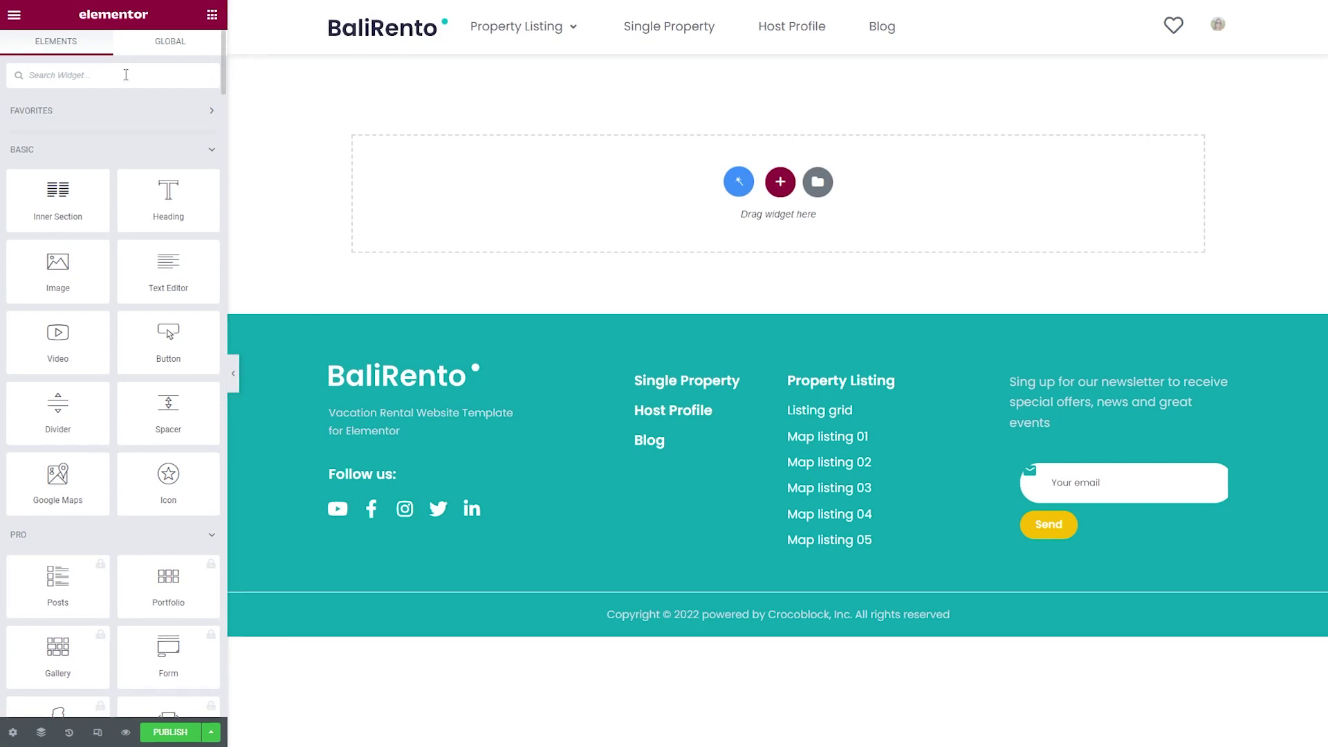
text(Counter)
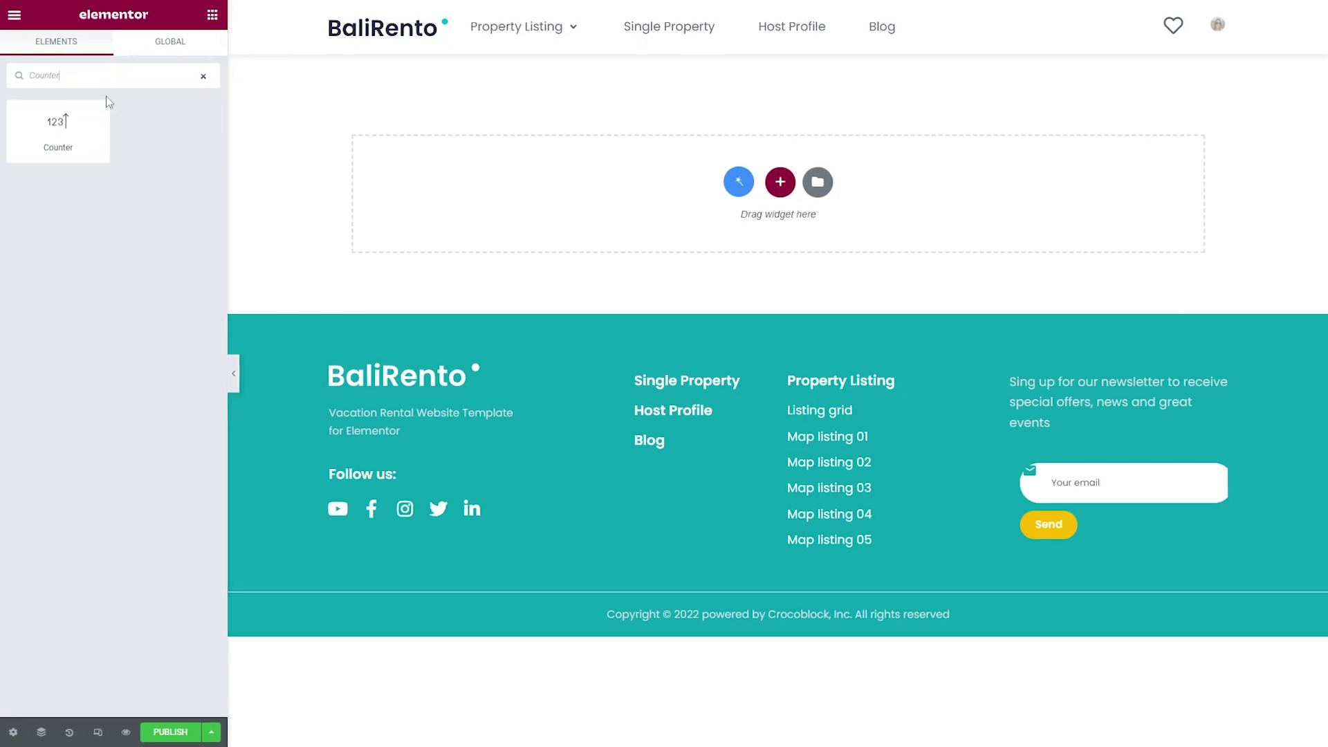
drag(59, 132, 612, 200)
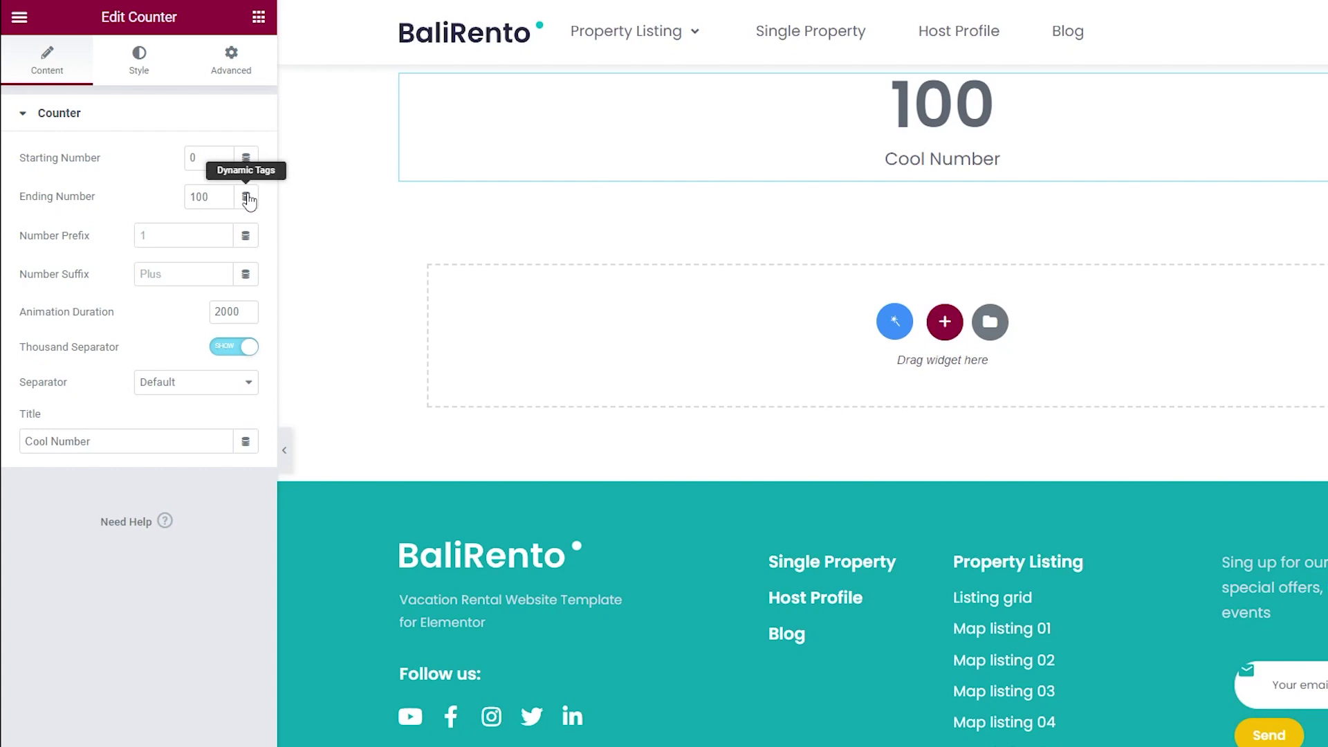
- Set Ending Number to a Dynamic Function: SQL query results, term_taxonomy.count, with Sum
click(247, 199)
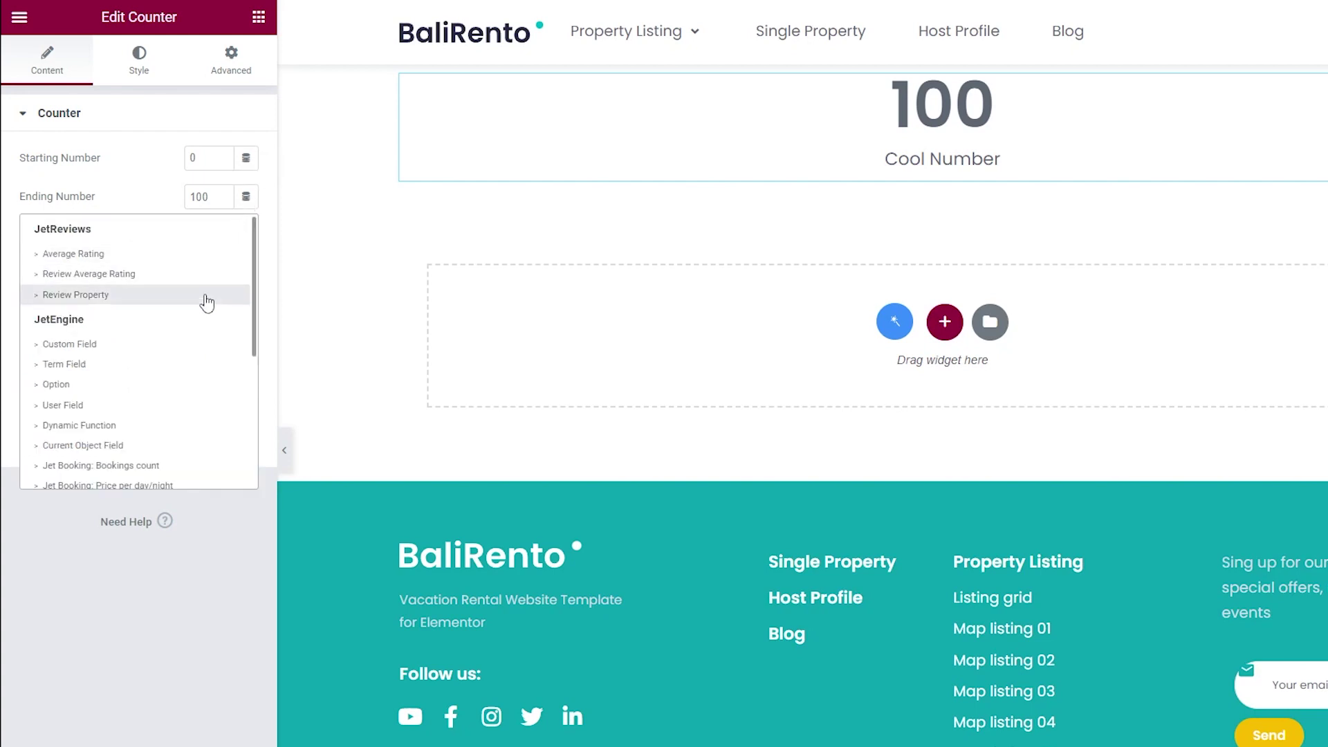
click(188, 427)
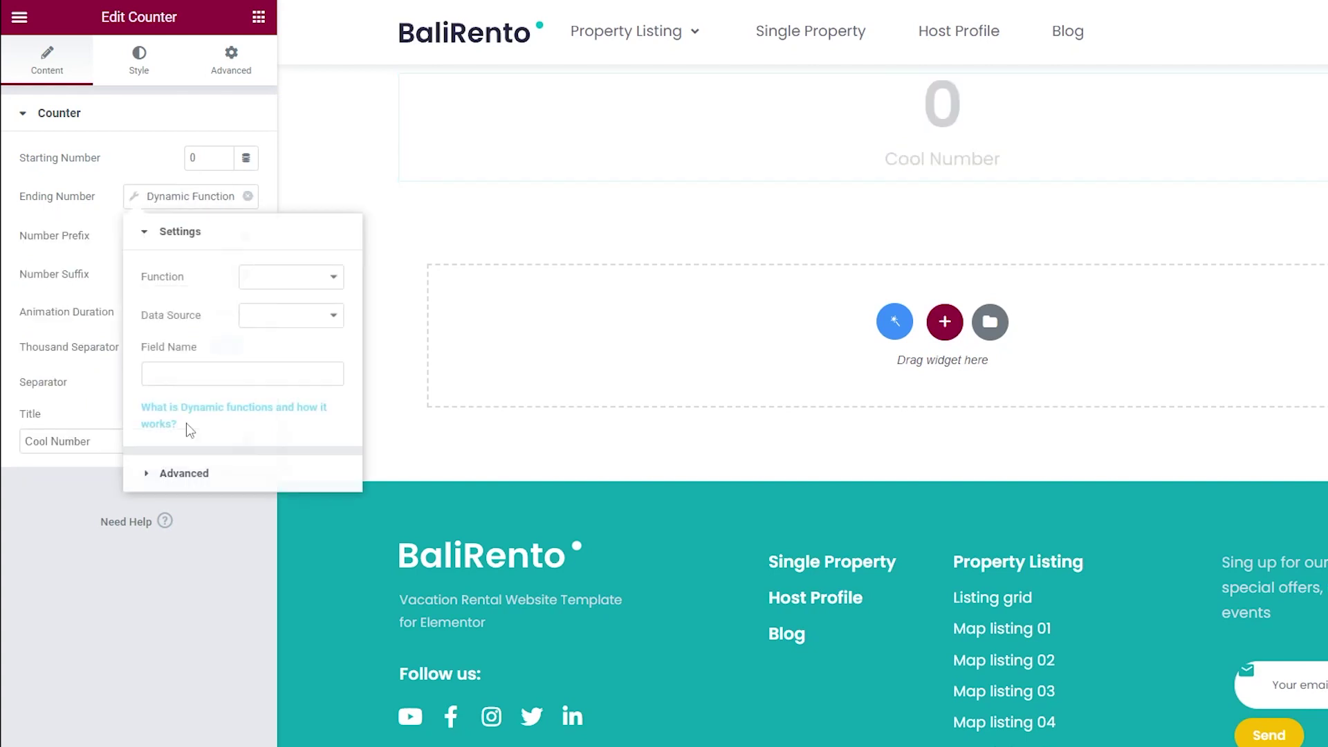
click(280, 277)
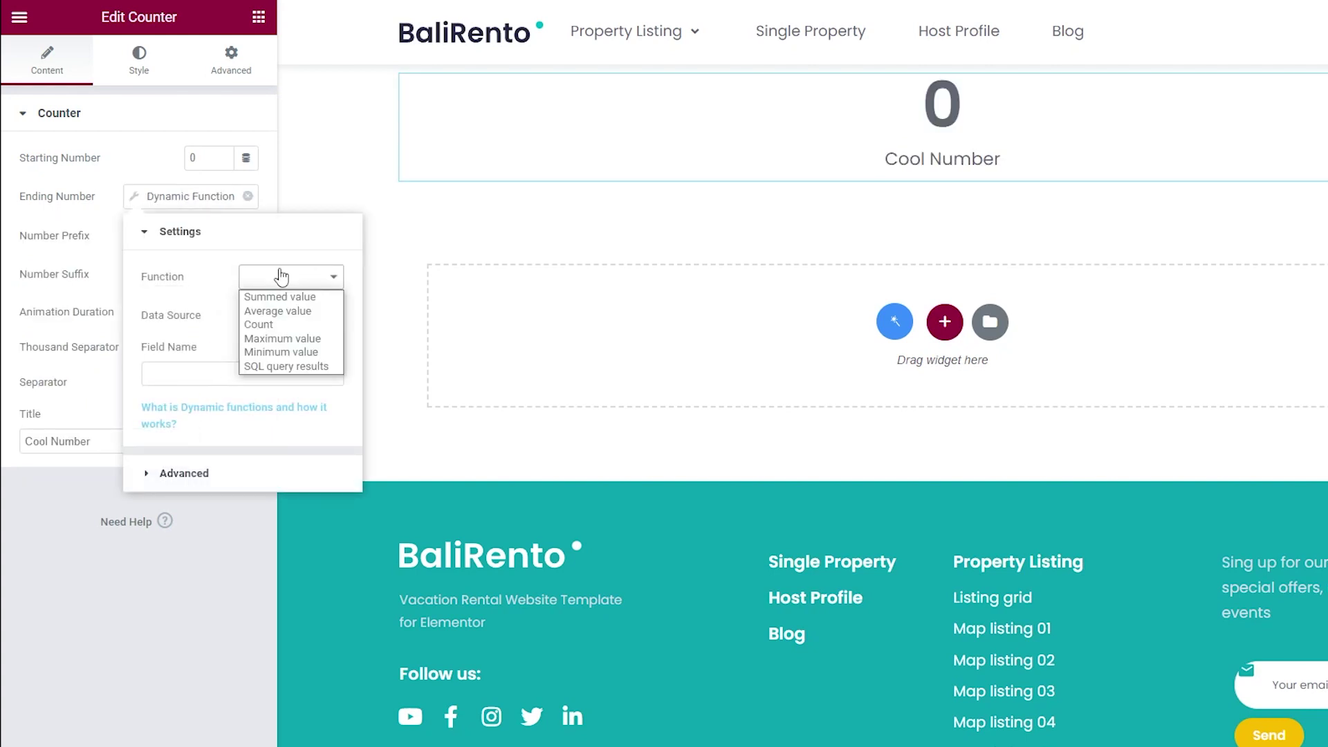
click(306, 367)
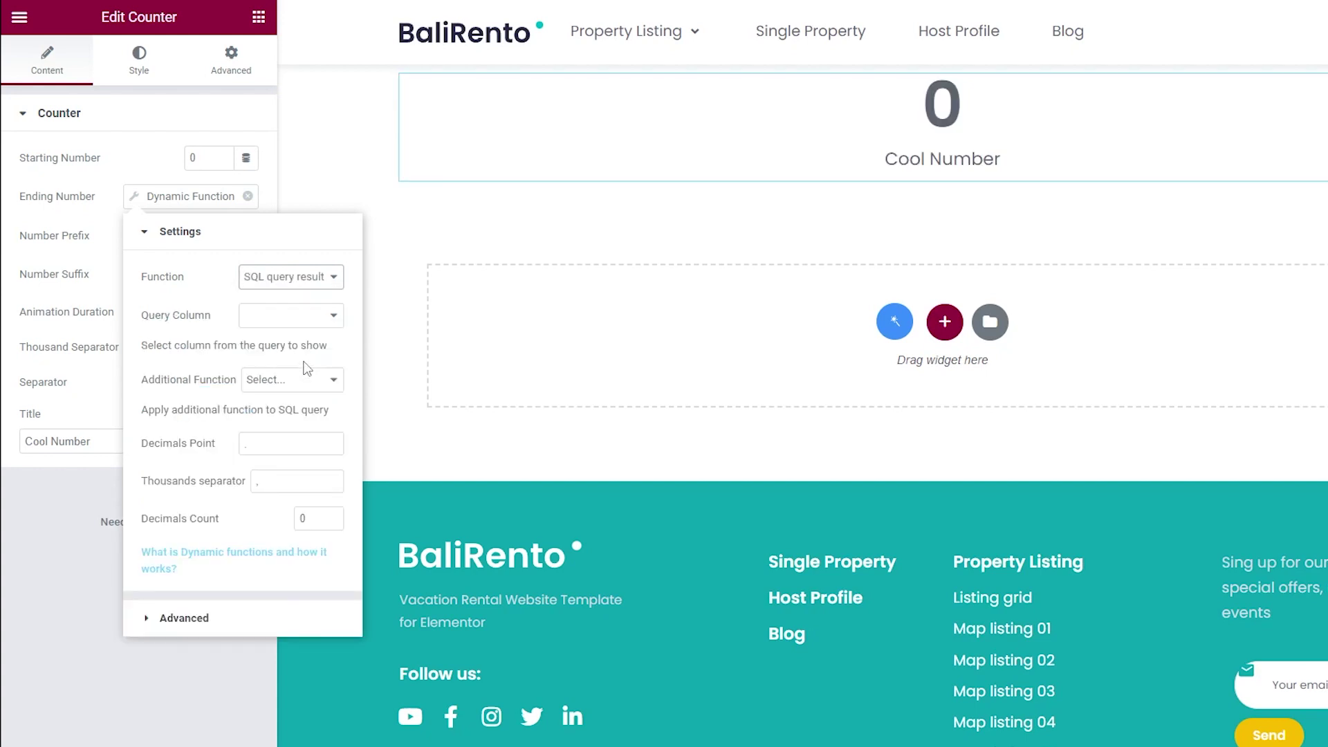
click(307, 316)
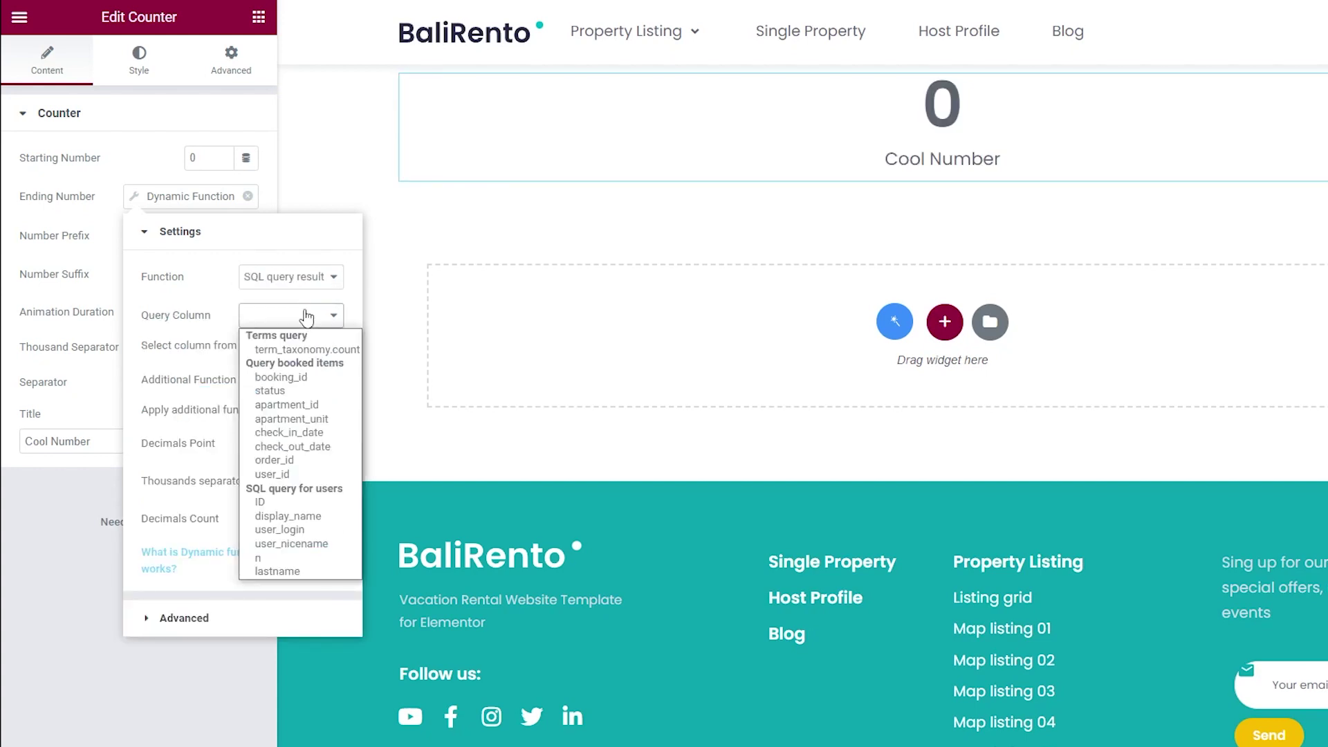
click(334, 351)
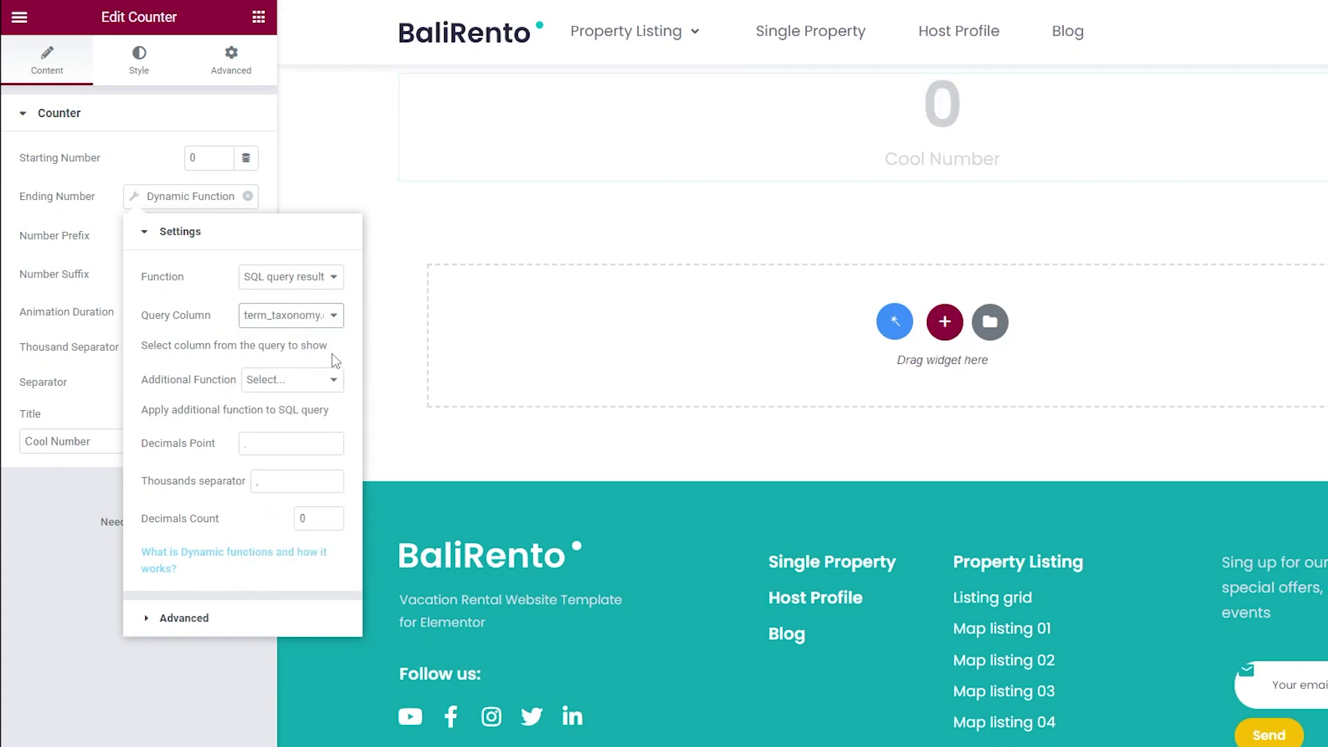
click(296, 382)
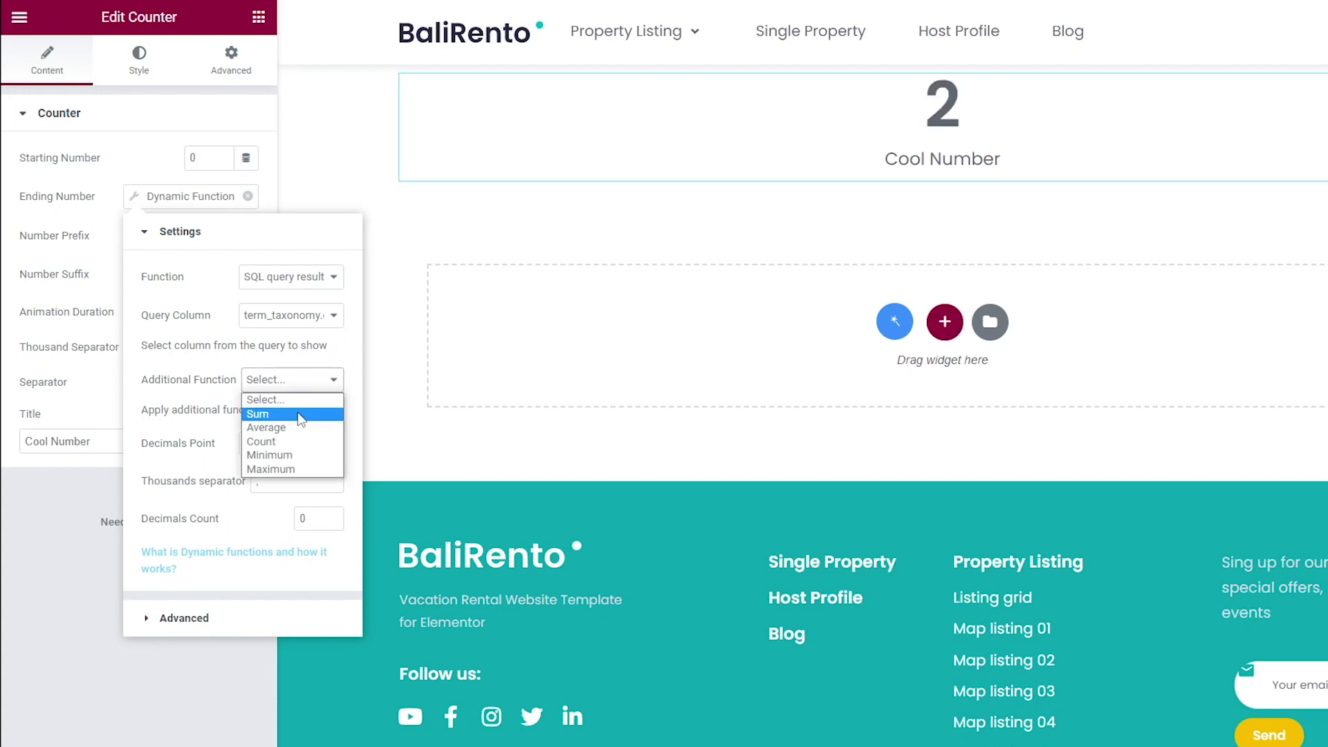
click(299, 406)
click(69, 509)
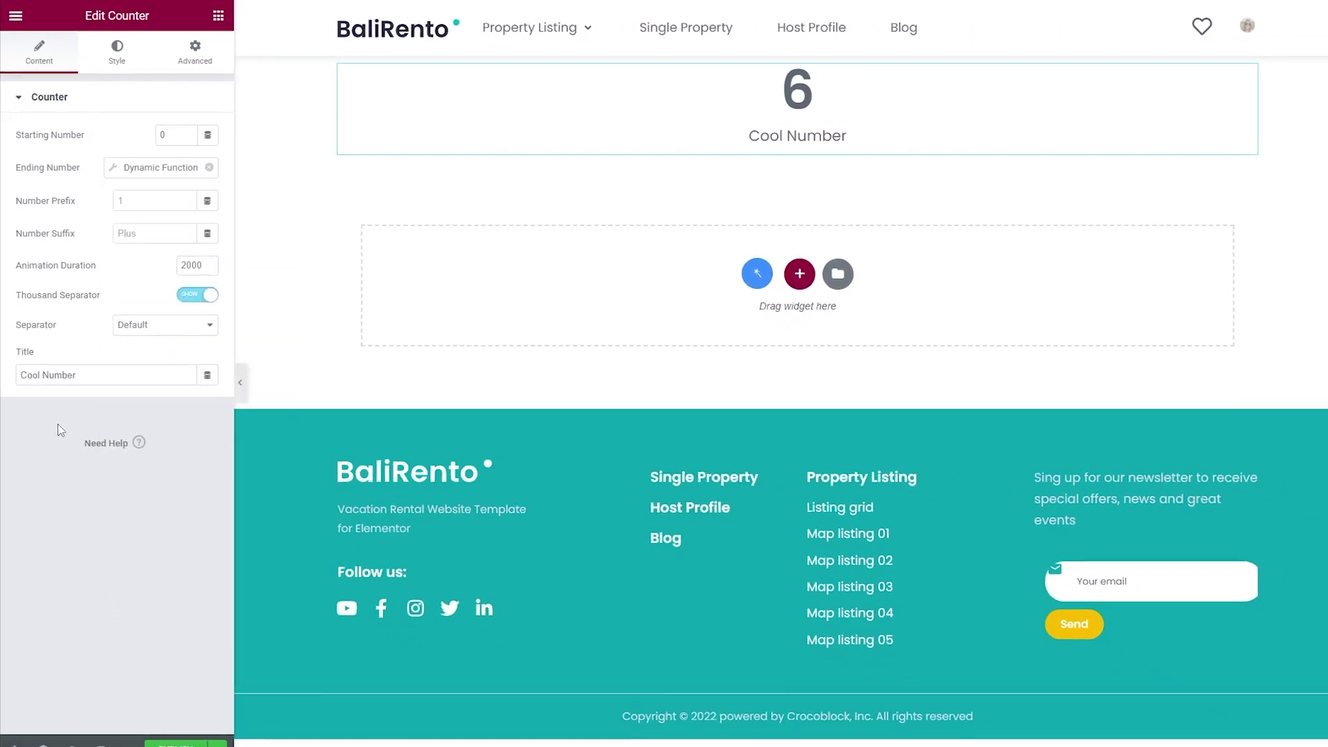
- Change the counter title to 'Posts about vacation rentals' and publish the page
drag(83, 371, 24, 361)
text(Pos)
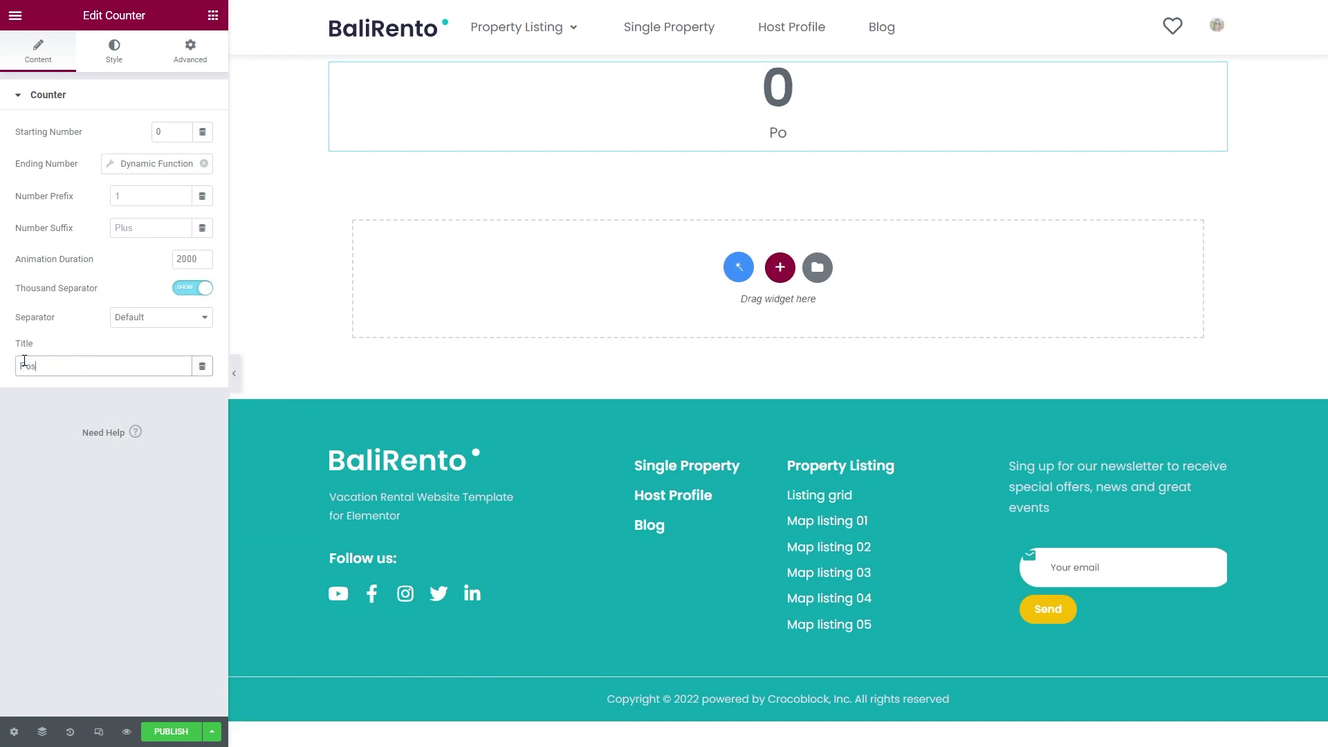
text(ts about vacation rentals)
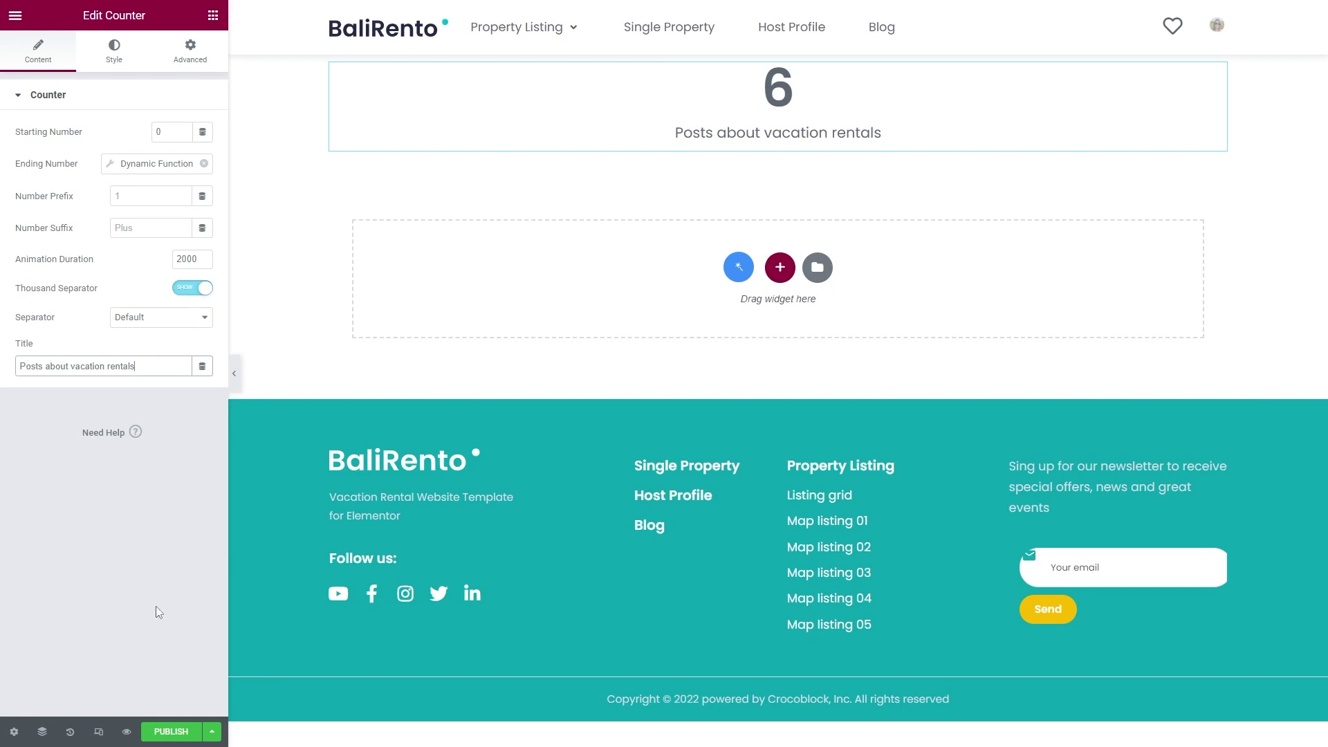
click(173, 733)
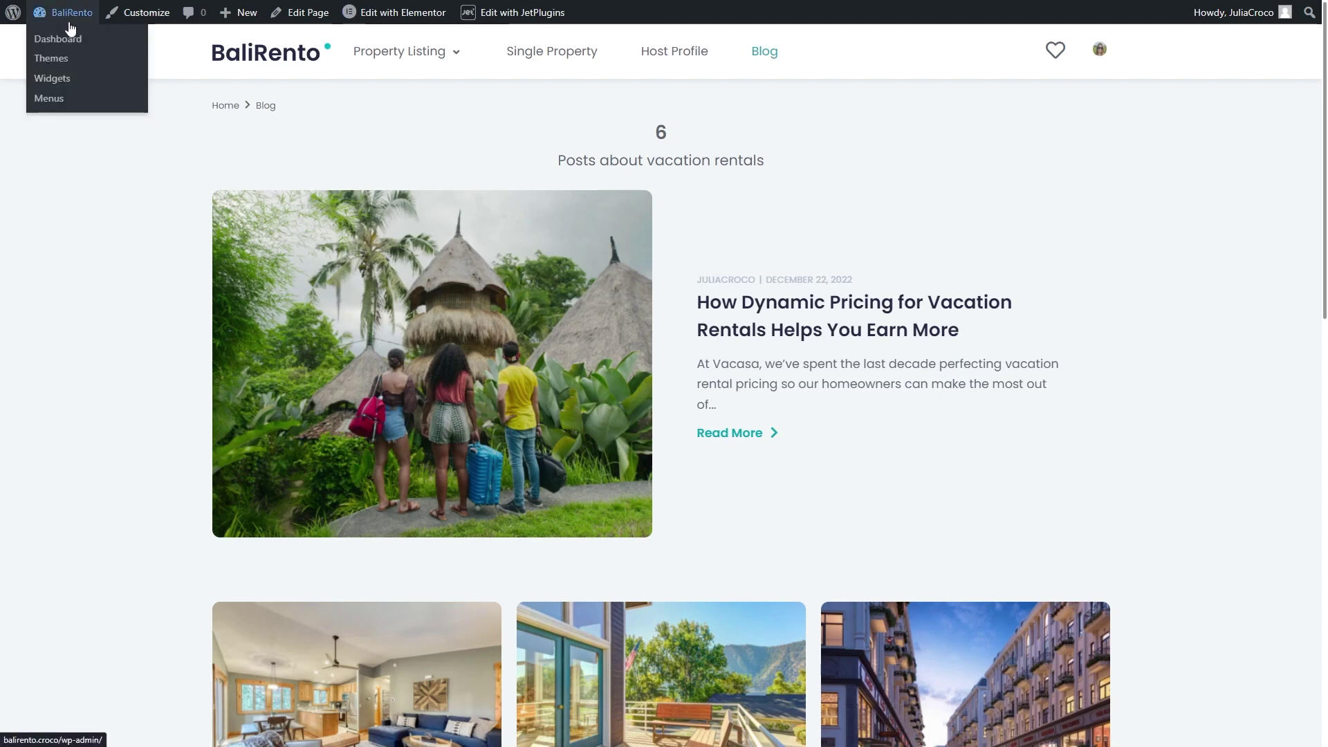
- Review the Categories post counts (Vacation categories 2, 3, 1) and return to the Terms query editor
right_click(83, 40)
click(83, 40)
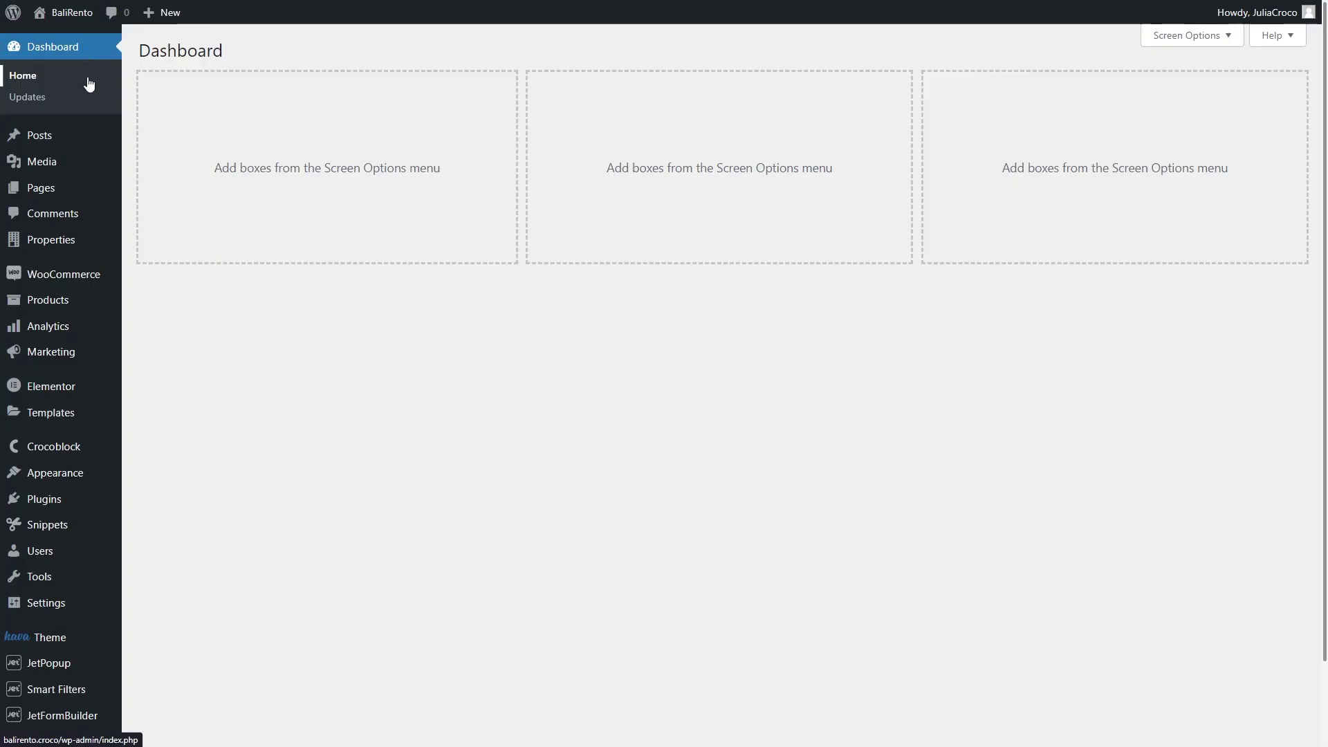
mouse_move(114, 134)
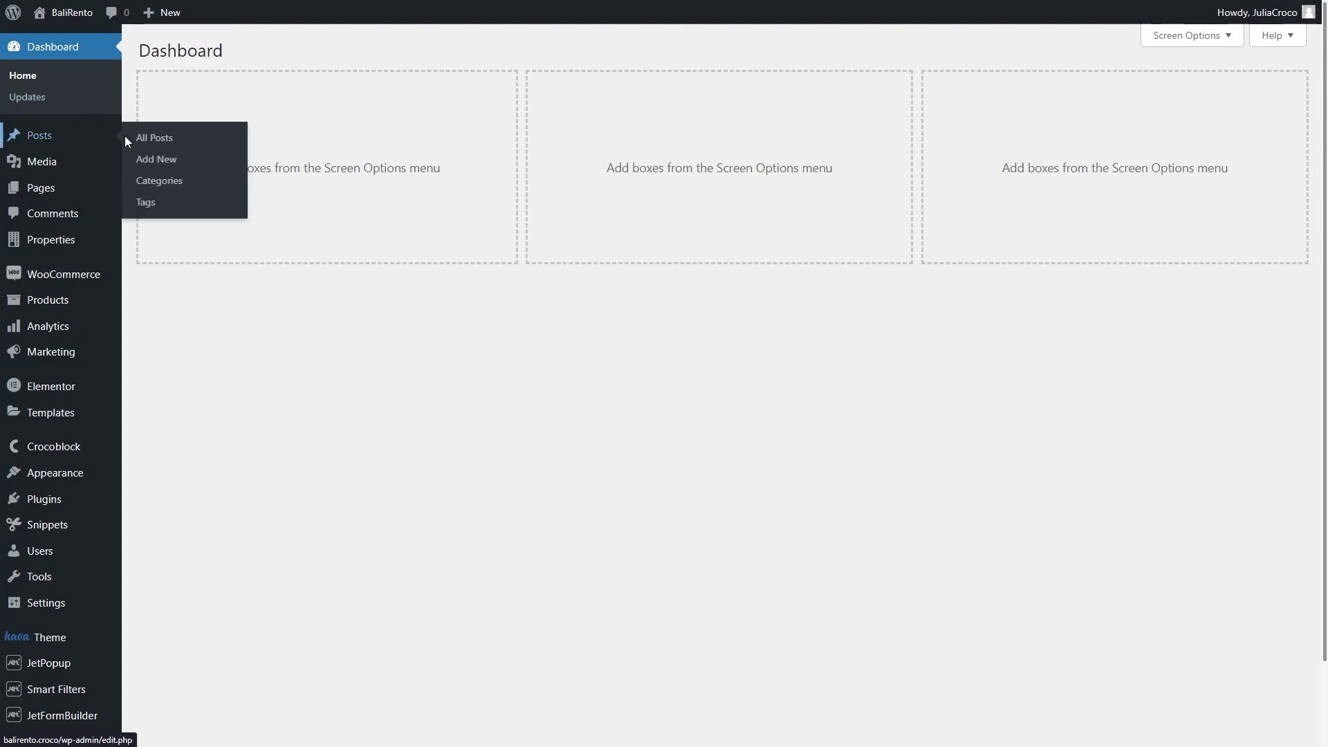
click(202, 182)
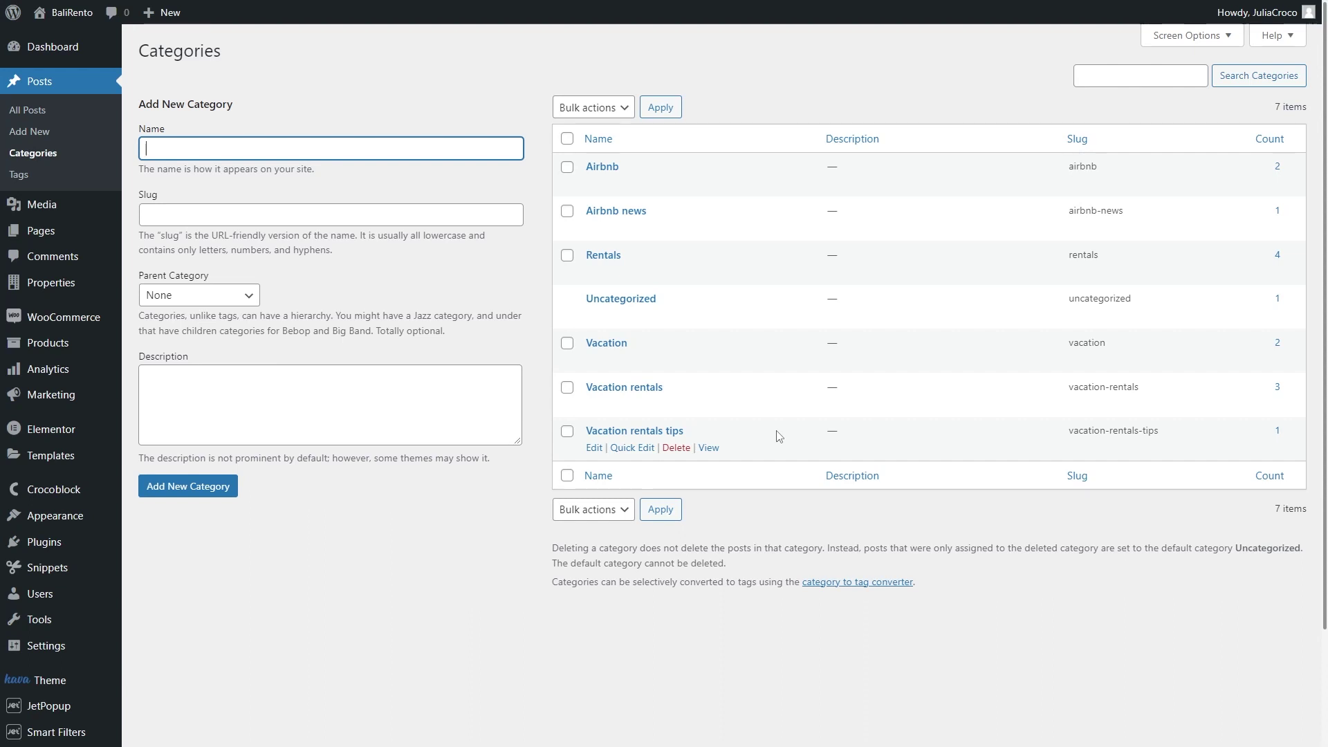
click(778, 439)
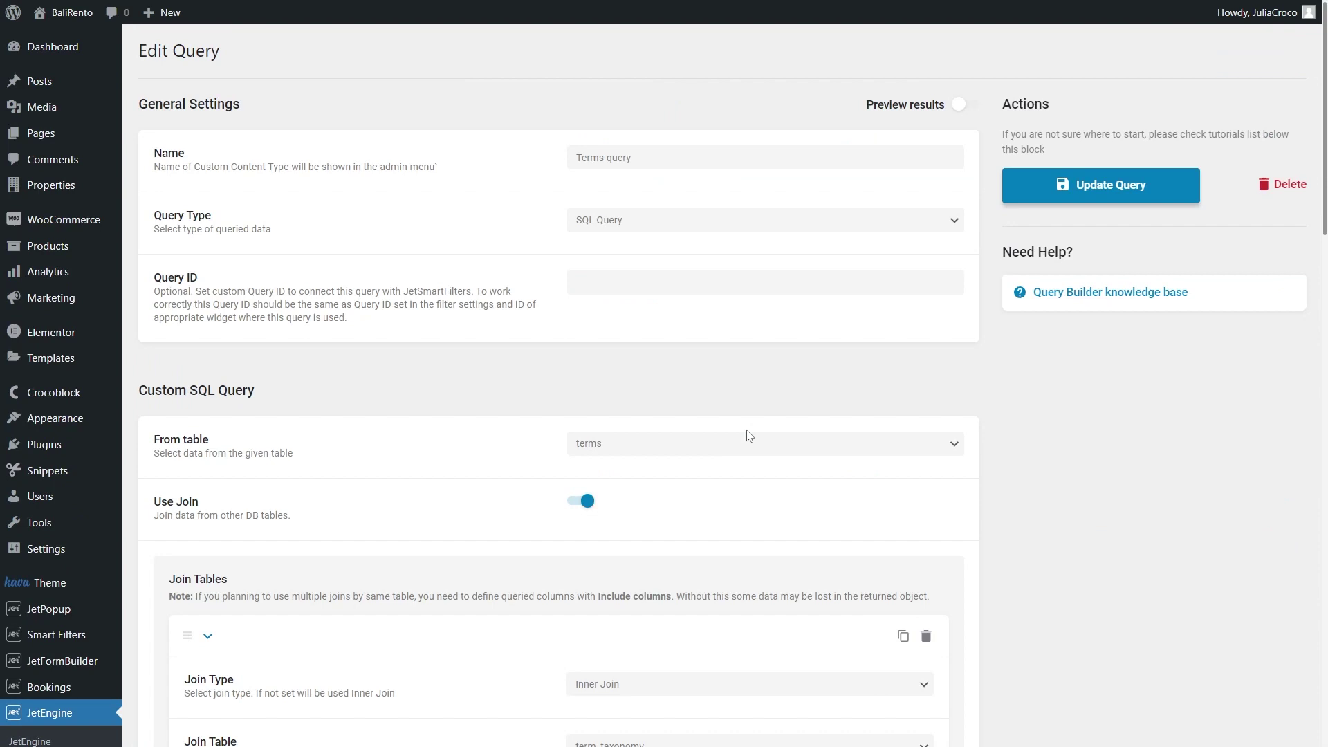
- Delete the Terms query's existing where clause
scroll(749, 435, down, 10)
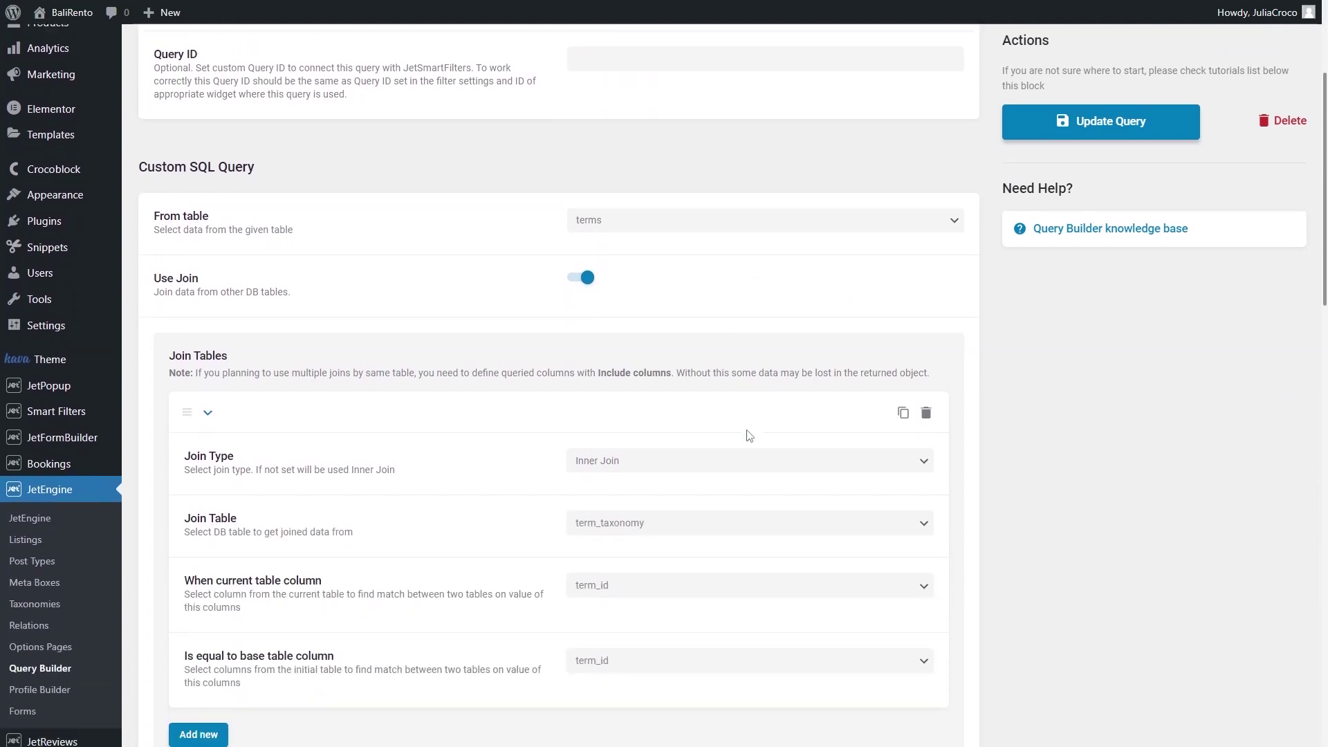
scroll(749, 435, down, 1)
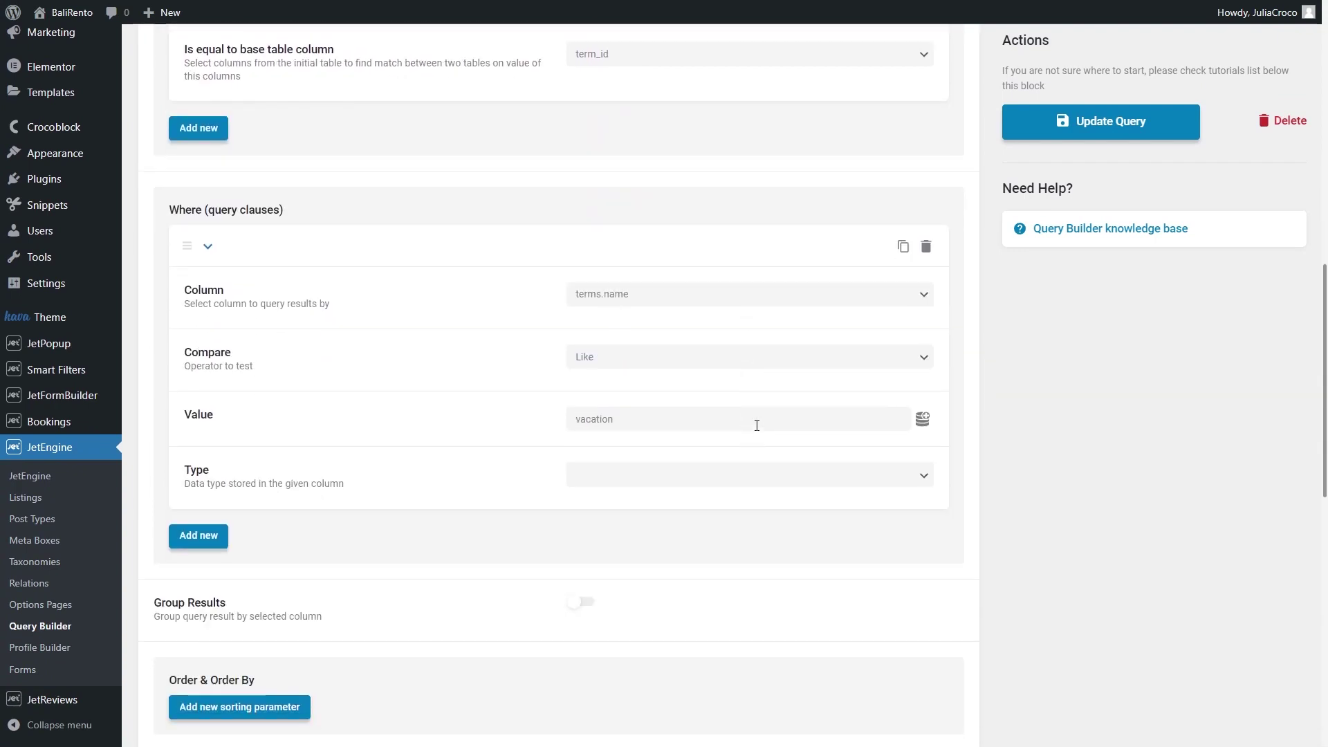
click(932, 249)
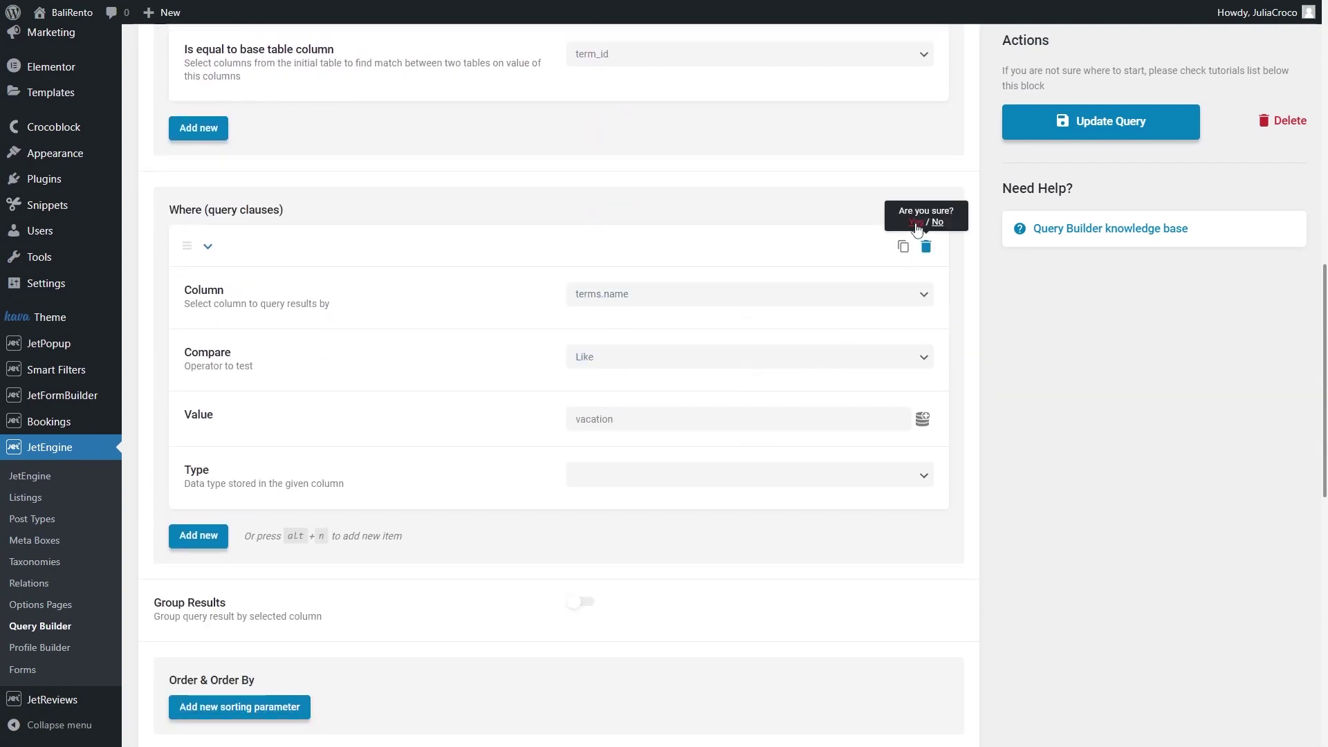
click(917, 223)
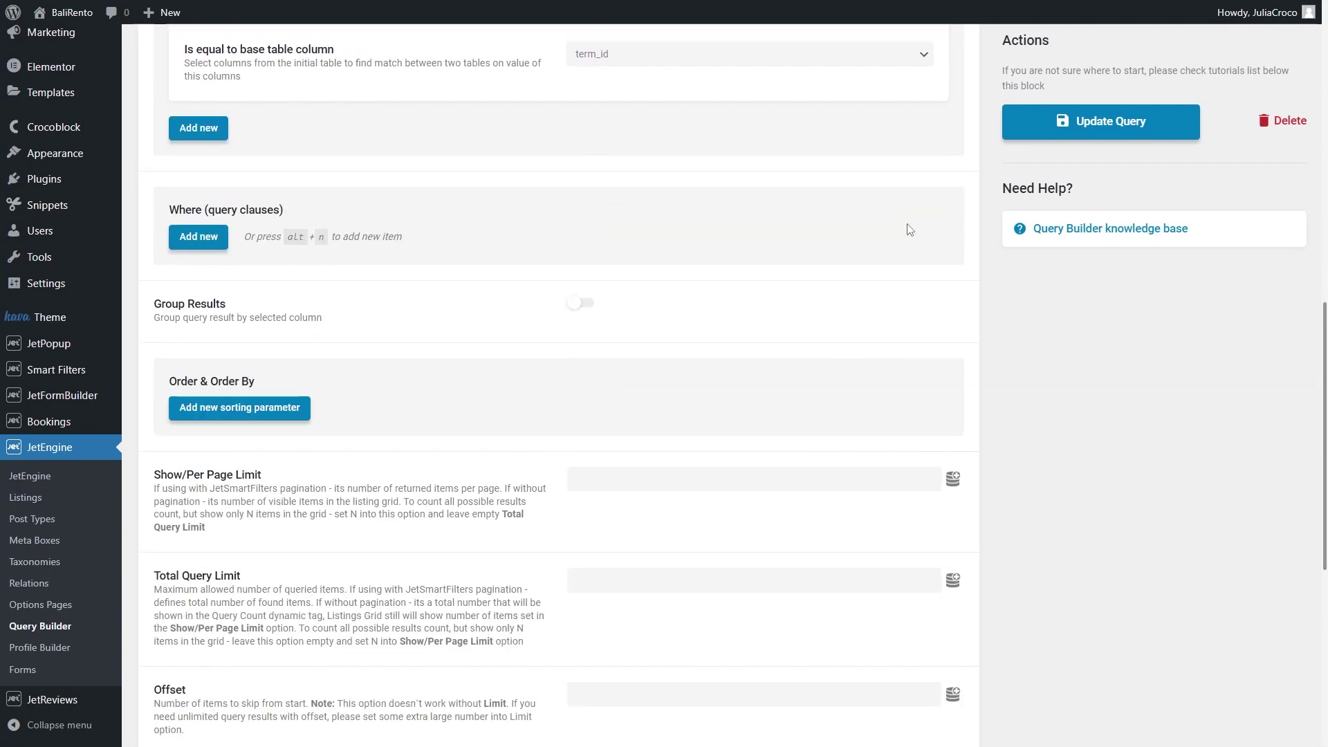
- Add a where clause matching terms.name to 'vacation' and update the query
click(213, 239)
click(624, 296)
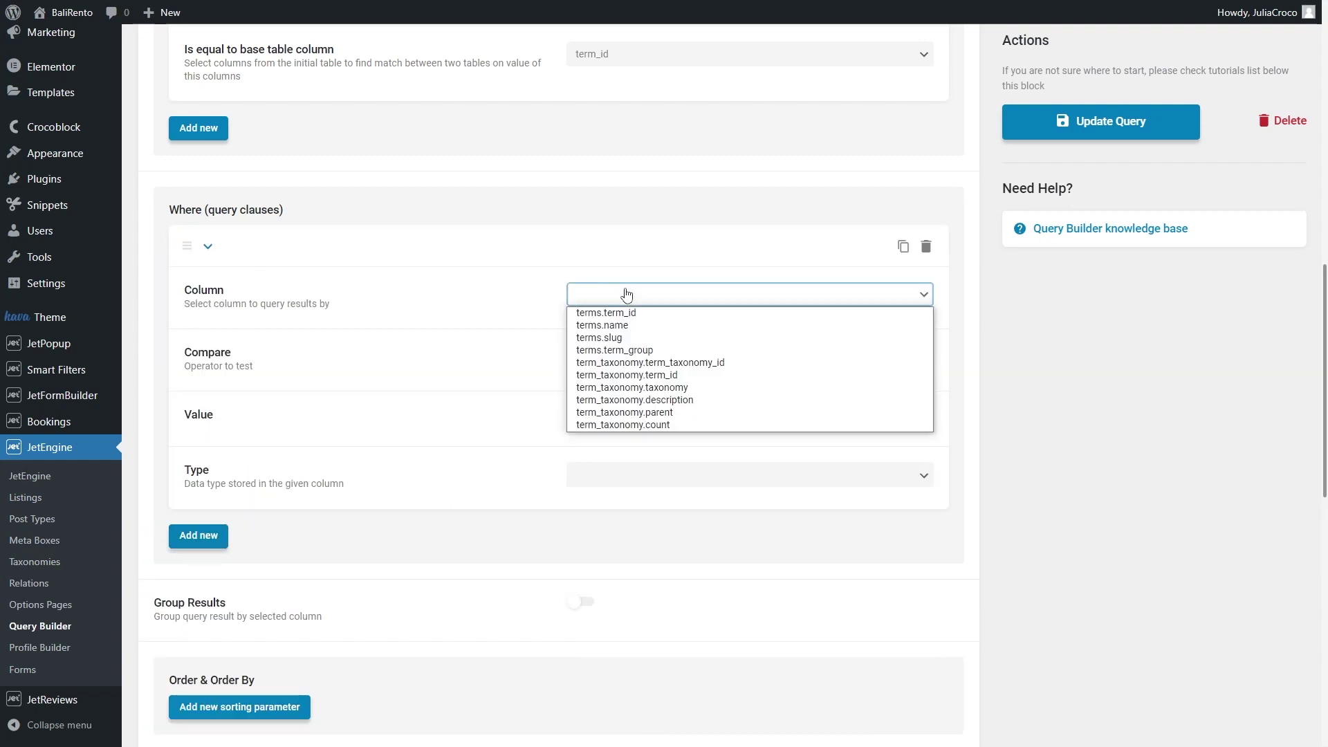
click(641, 326)
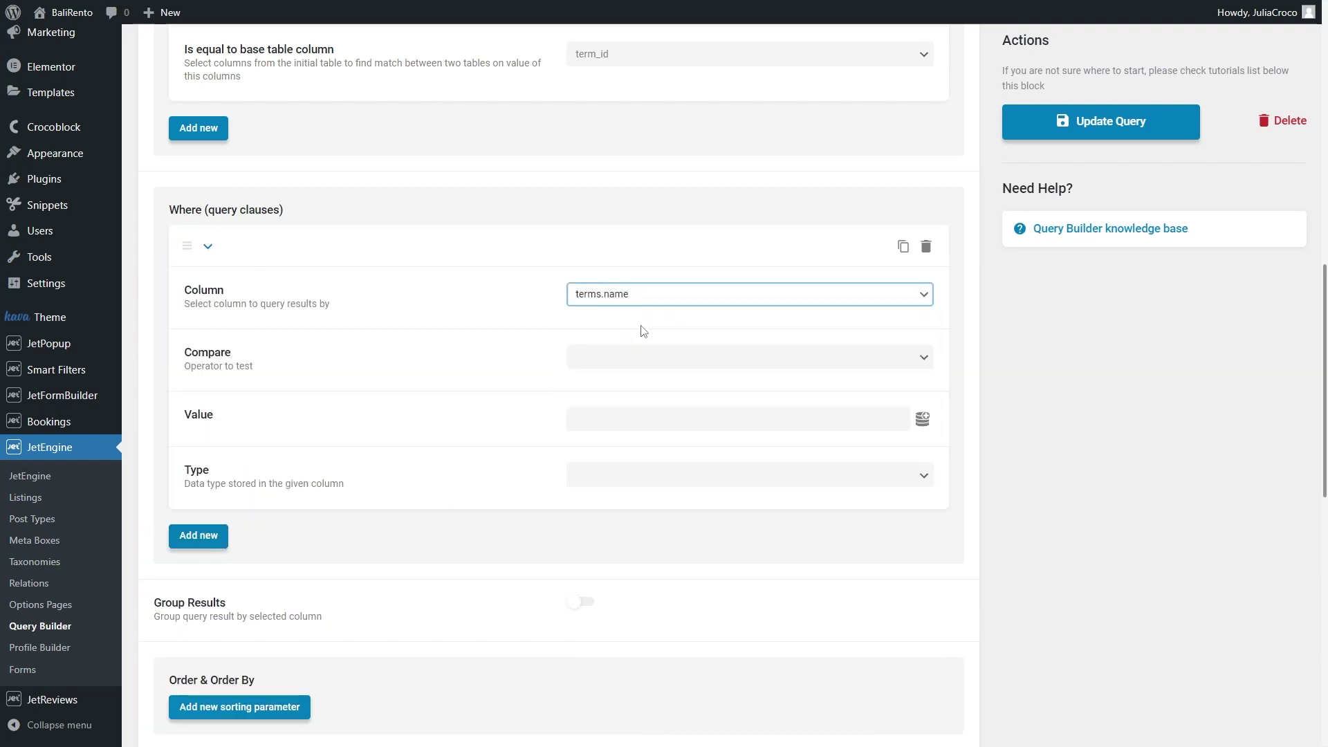
click(630, 422)
text(vacation)
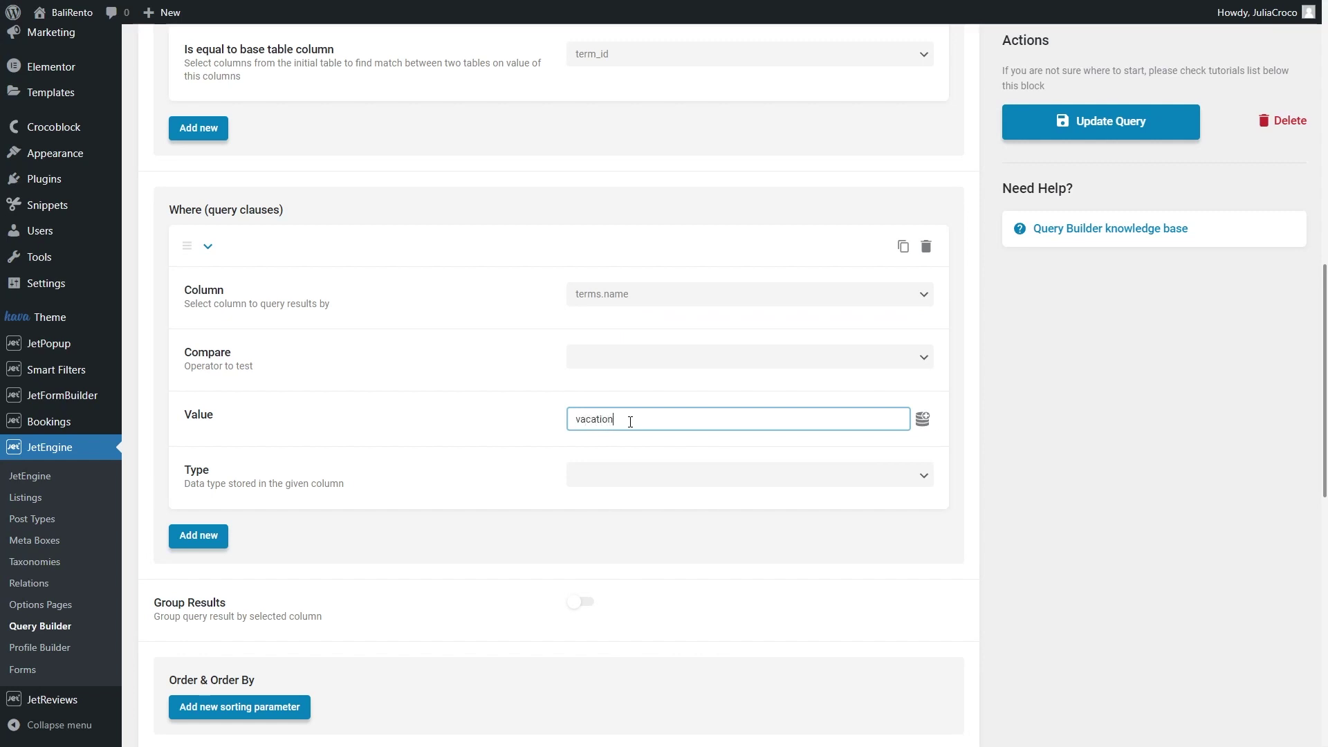
click(1083, 123)
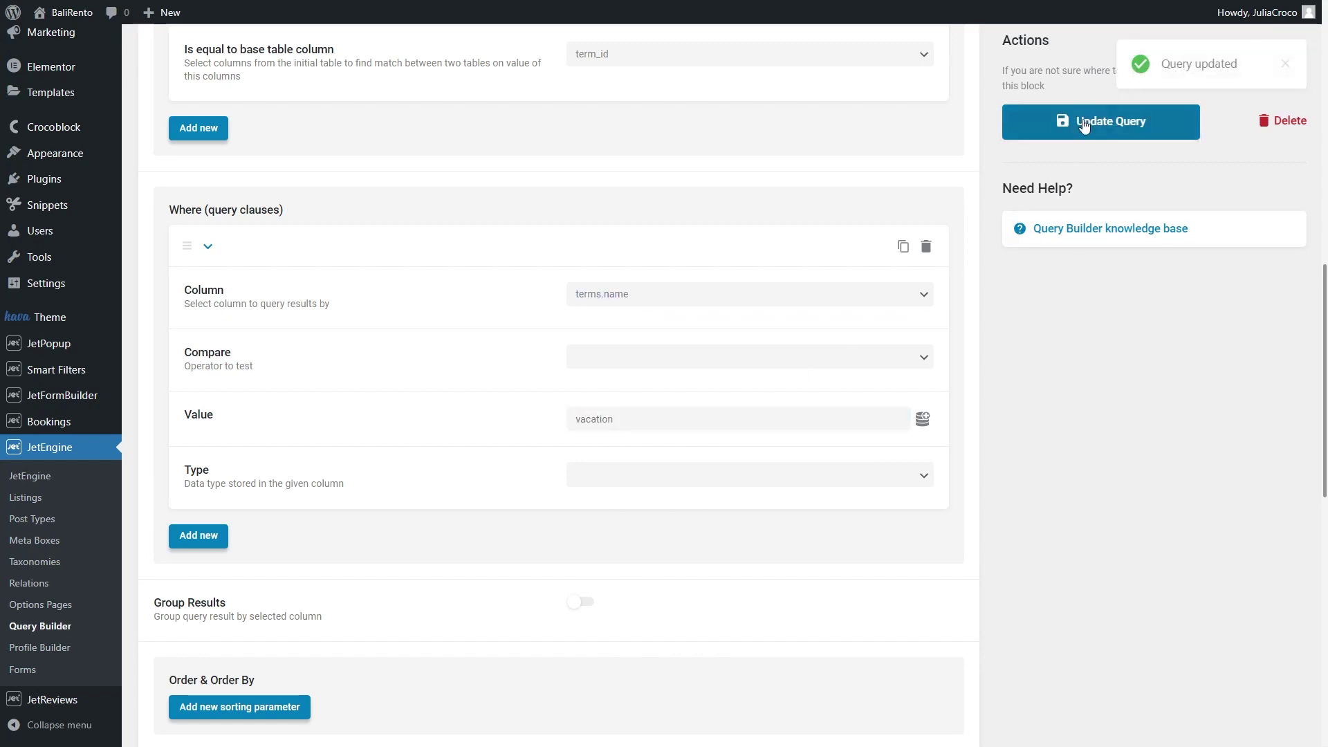
- Reload the Blog page so the counter shows 2, then go to the Categories list
key(ctrl+Tab)
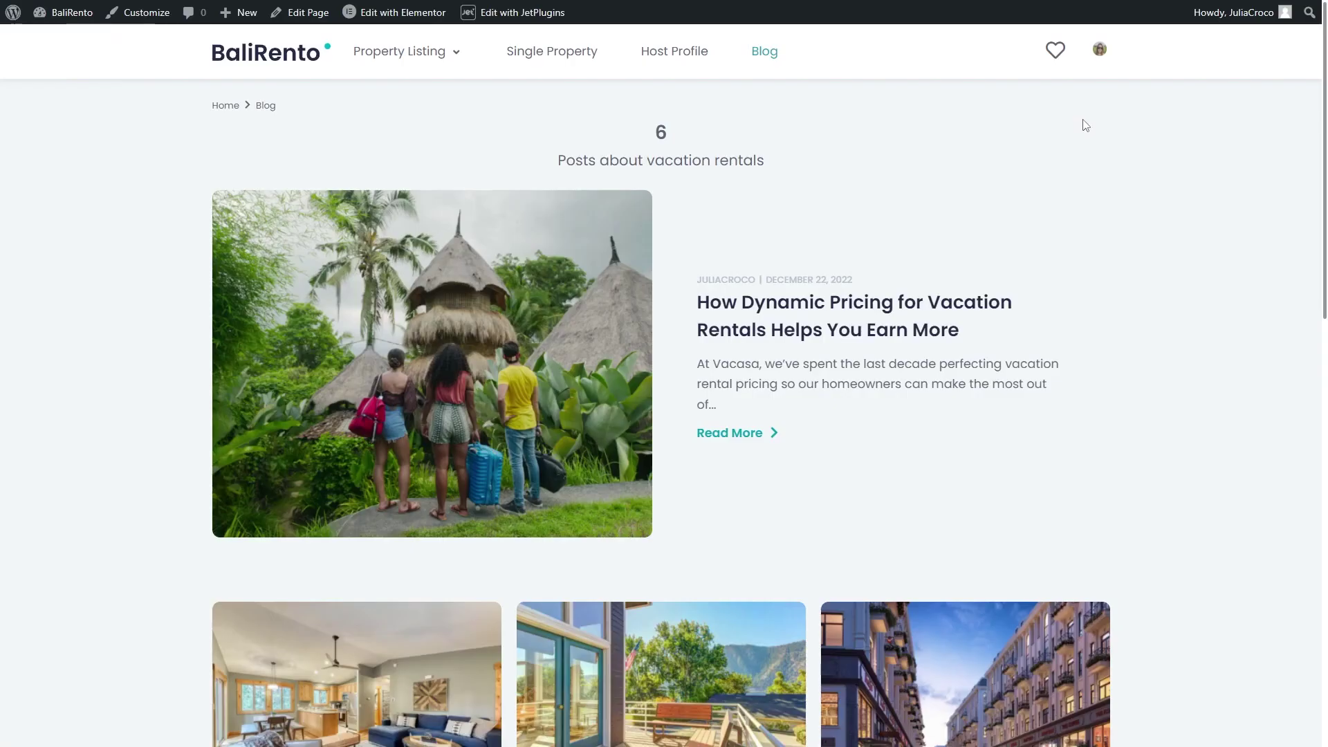
key(F5)
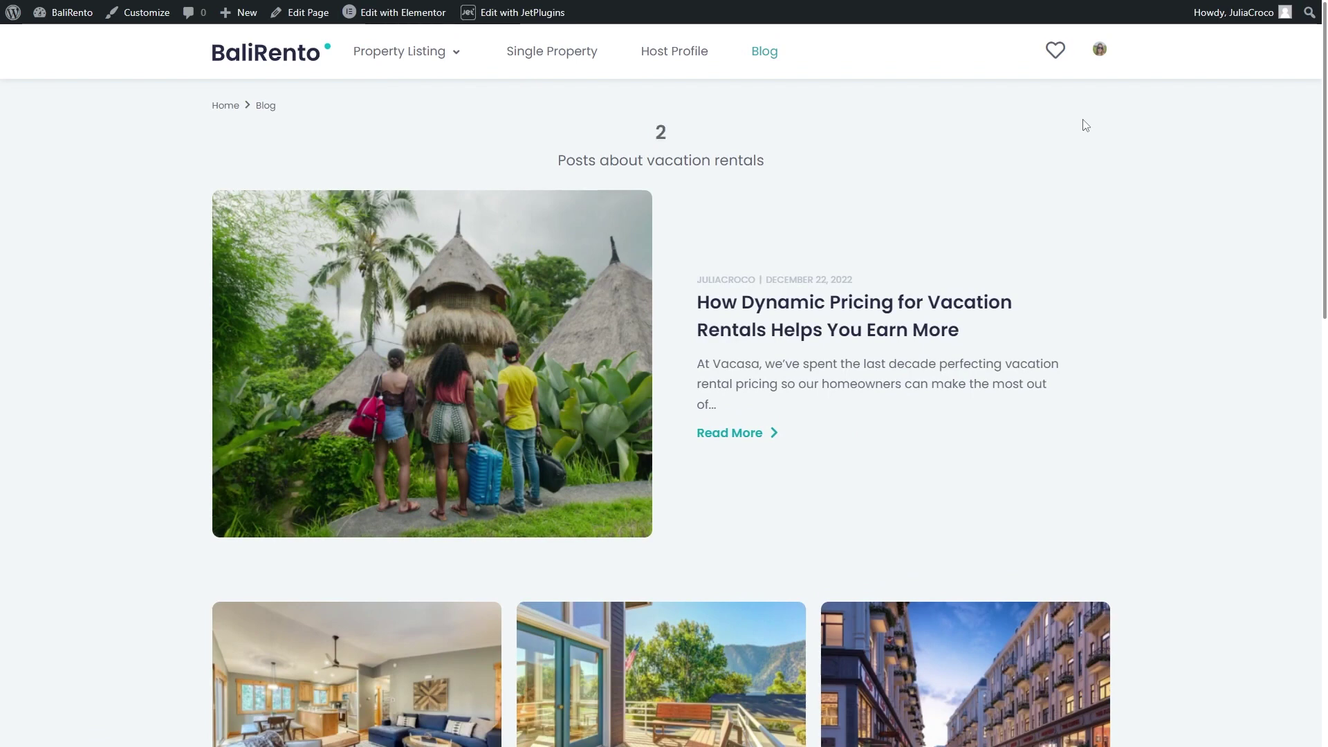
key(ctrl+Tab)
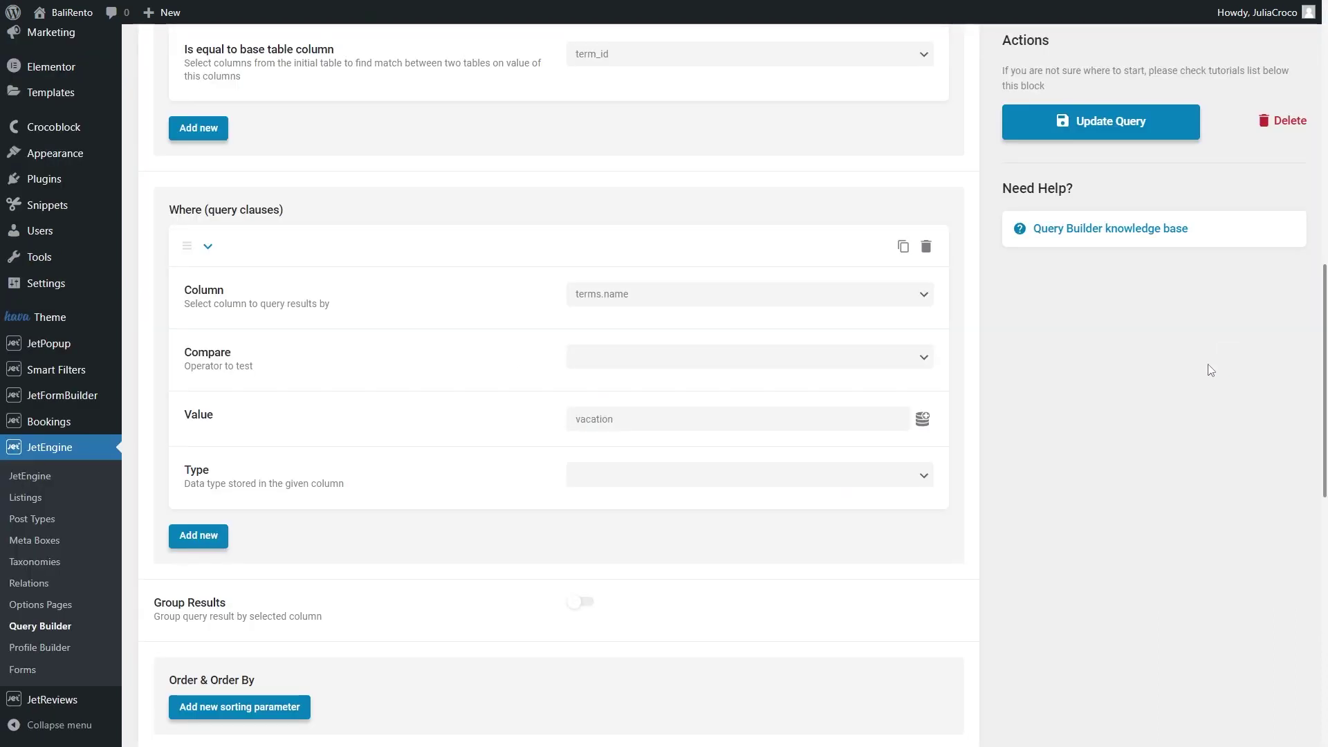
- Change the where clause value to 'vacation rentals' and update the query
click(652, 423)
text(rentals)
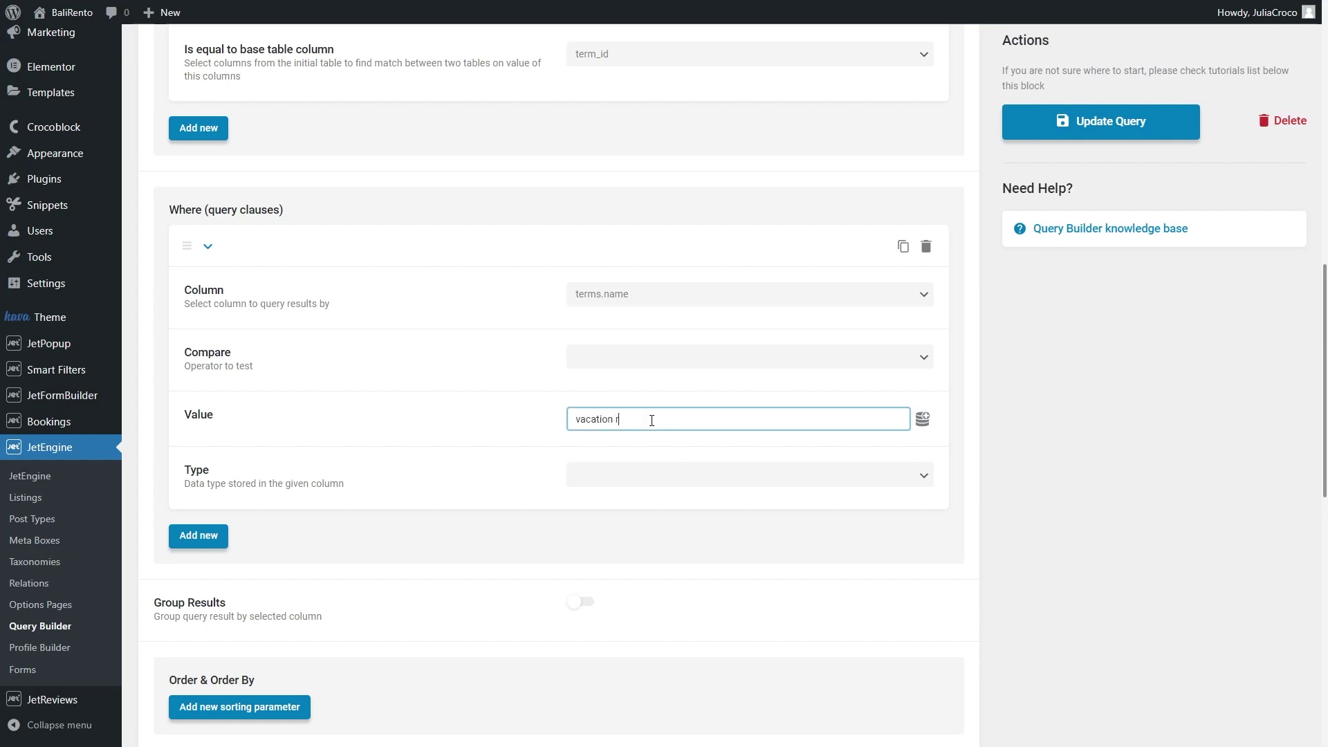
click(1091, 121)
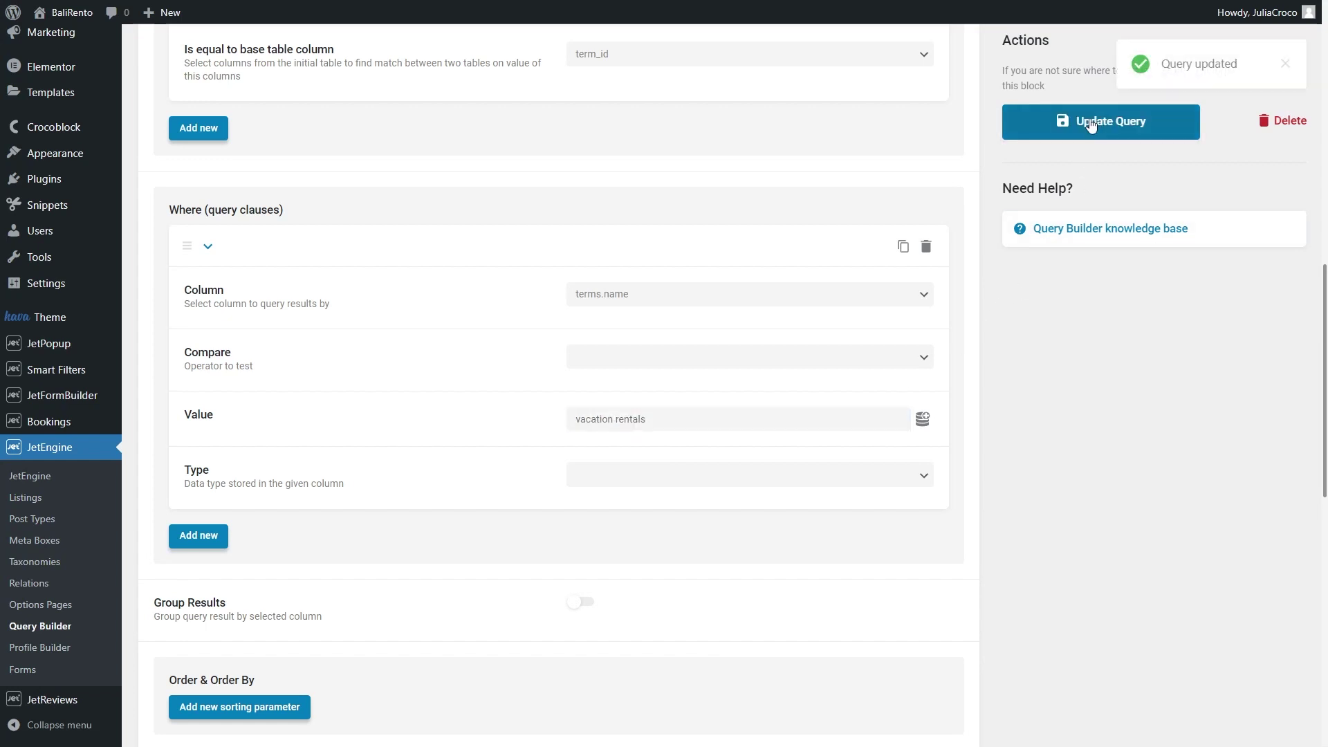